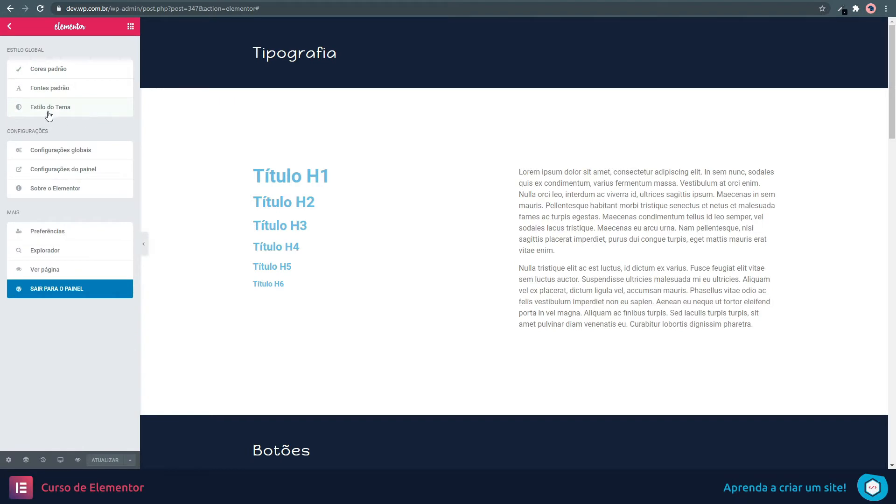
key(ctrl+p)
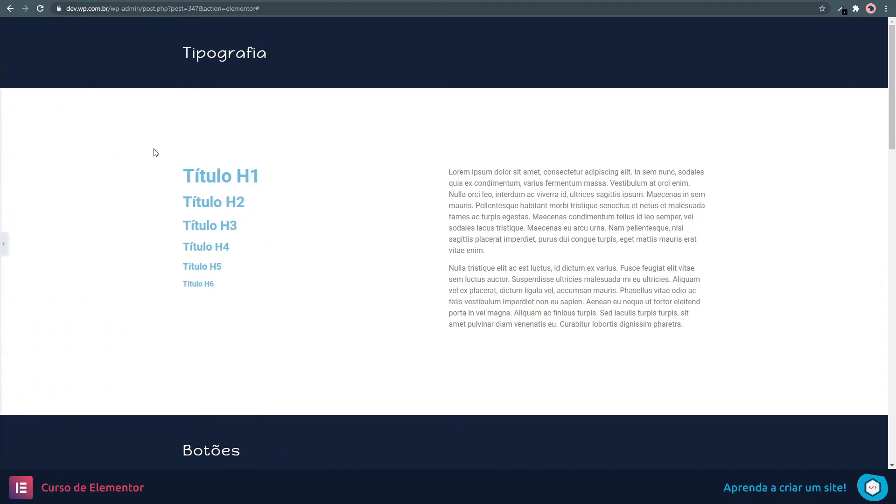
key(ctrl+p)
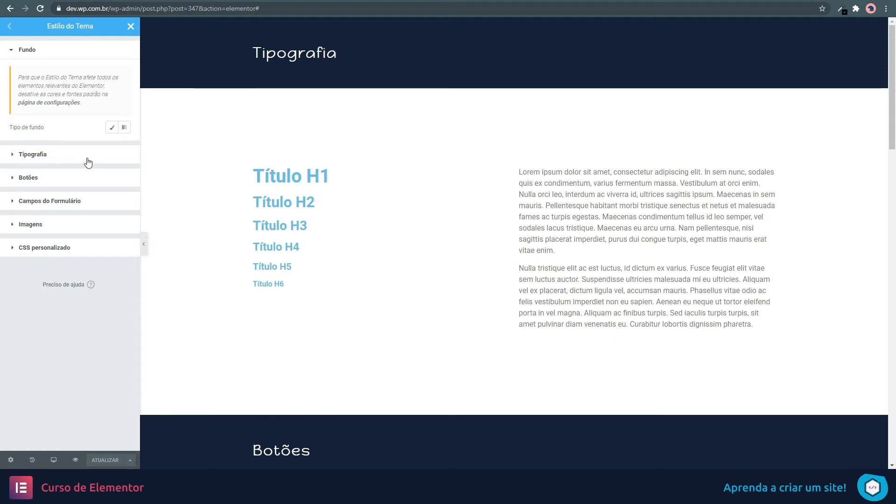
- Disable Elementor's default colours and default fonts in its settings page, save the changes, and reload the page editor
click(60, 103)
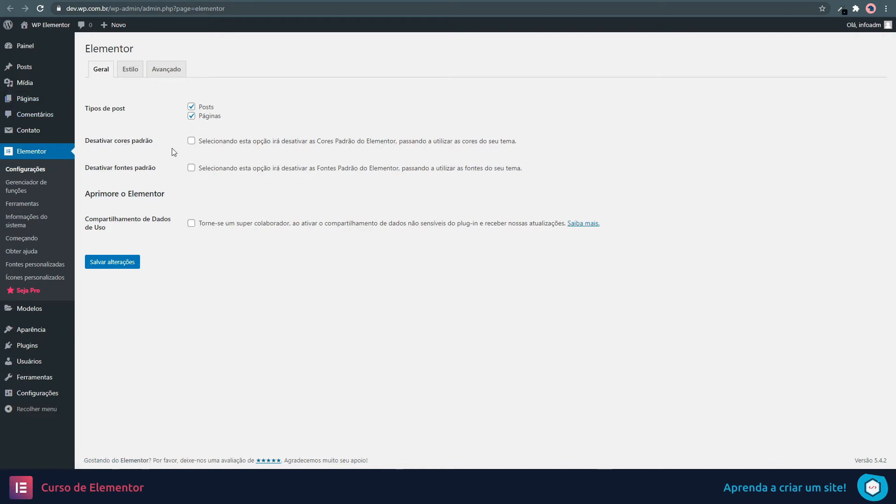
click(192, 141)
click(191, 167)
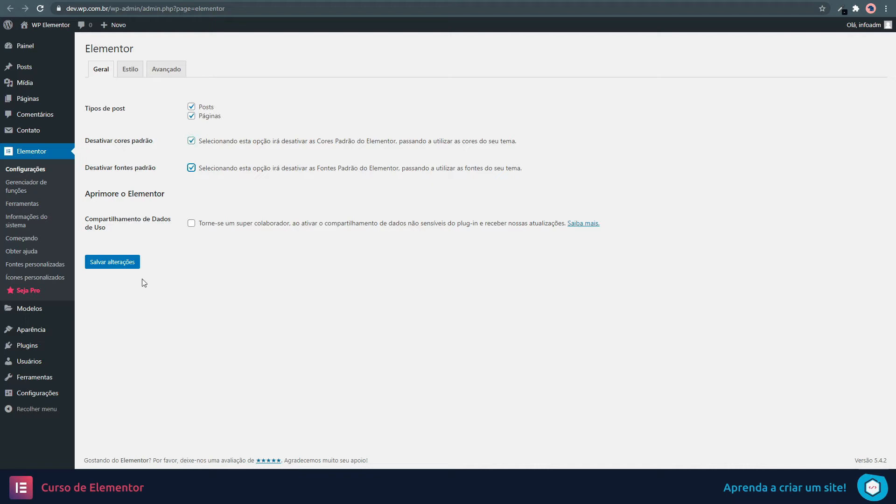
click(122, 263)
click(217, 1)
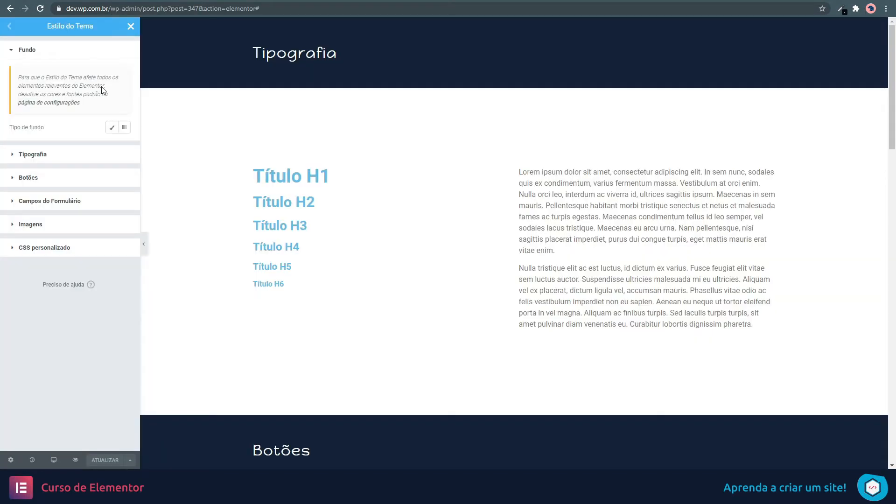
click(40, 8)
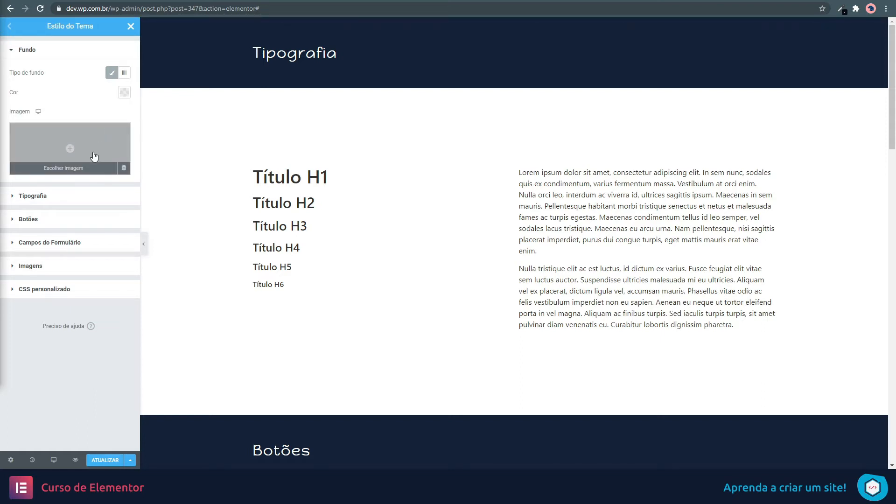
- Set the theme style background to the classic type with the light blue colour #F1F5FF
click(124, 73)
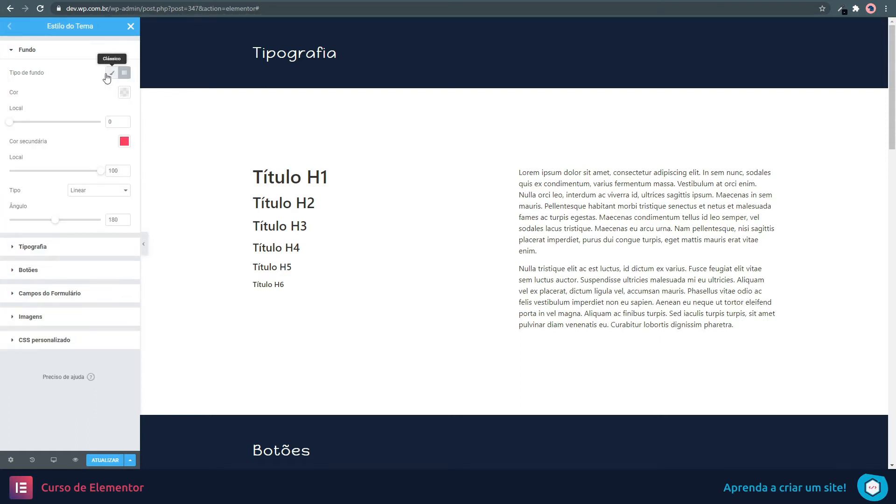
click(111, 74)
click(124, 93)
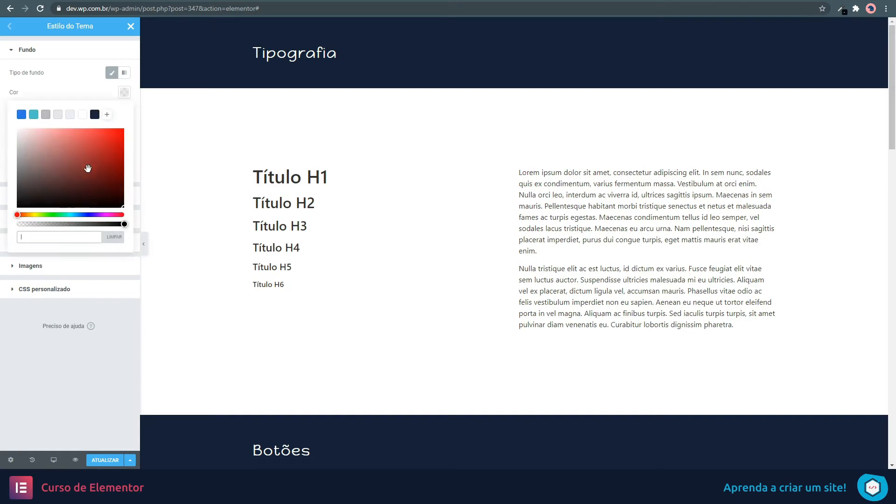
drag(85, 168, 25, 129)
scroll(404, 248, down, 8)
scroll(404, 248, up, 8)
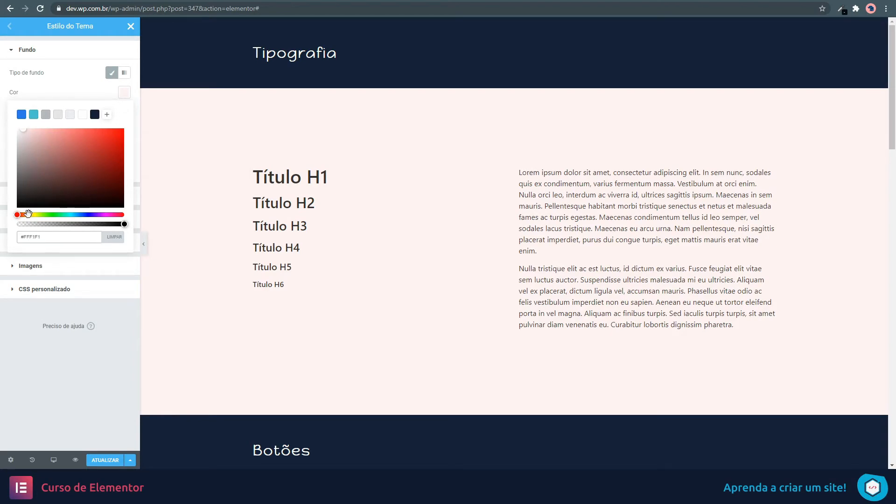
drag(19, 220, 82, 214)
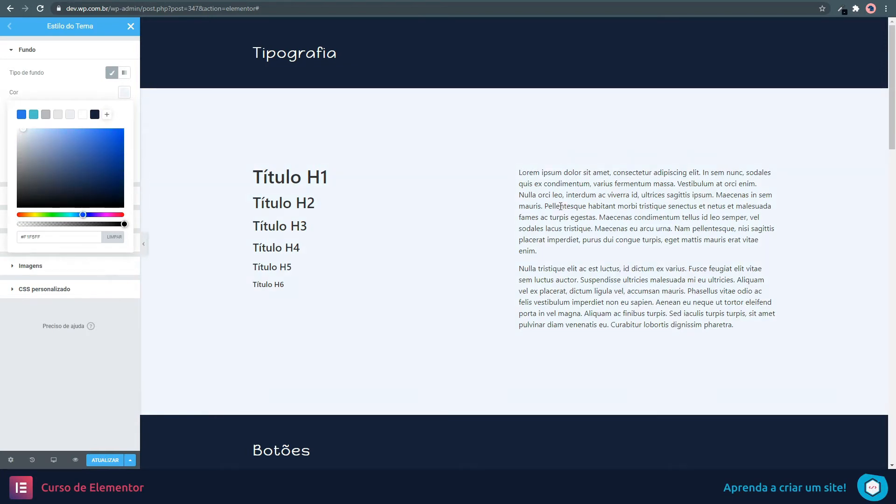
click(85, 79)
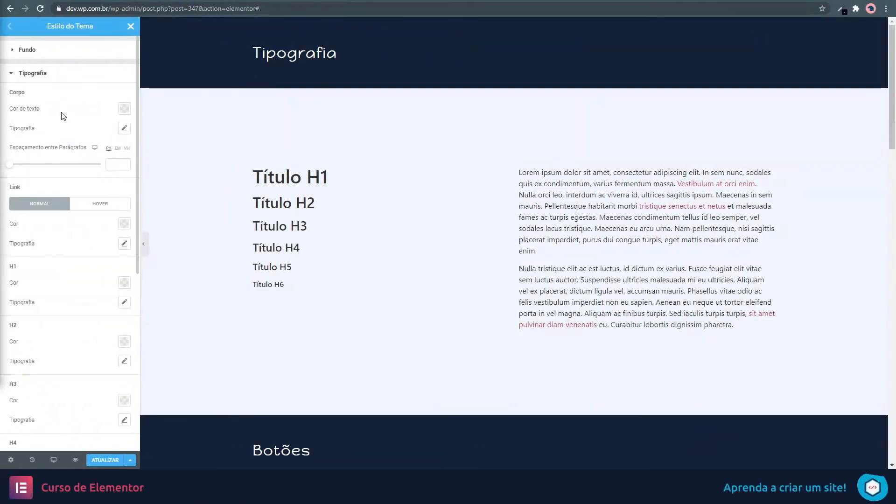
- Set the body text colour in the theme typography to the dark blue-grey #424754
drag(8, 92, 28, 94)
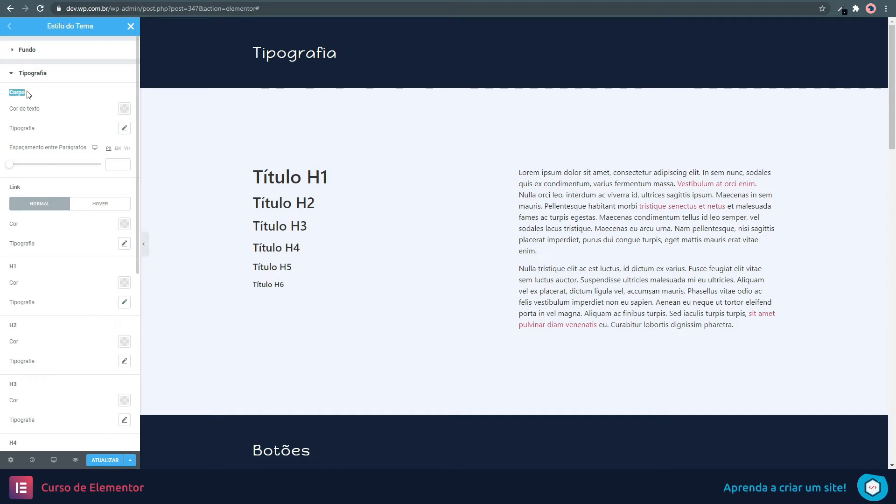
click(125, 110)
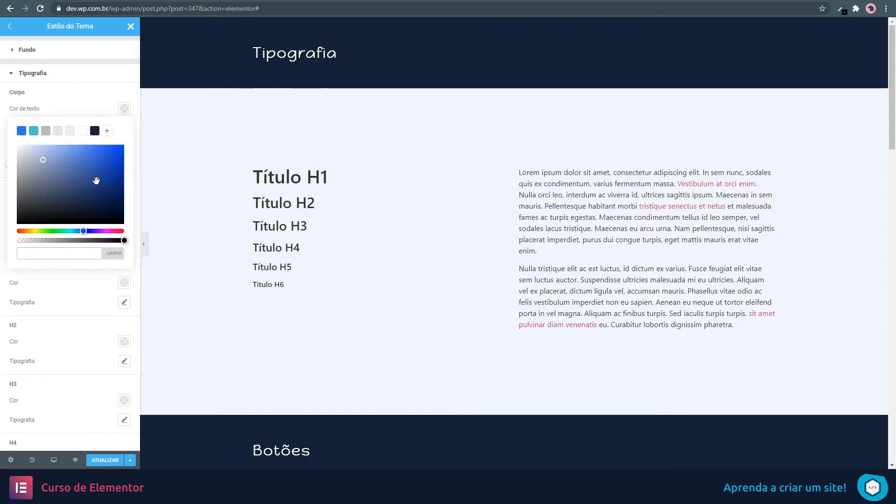
drag(94, 180, 42, 175)
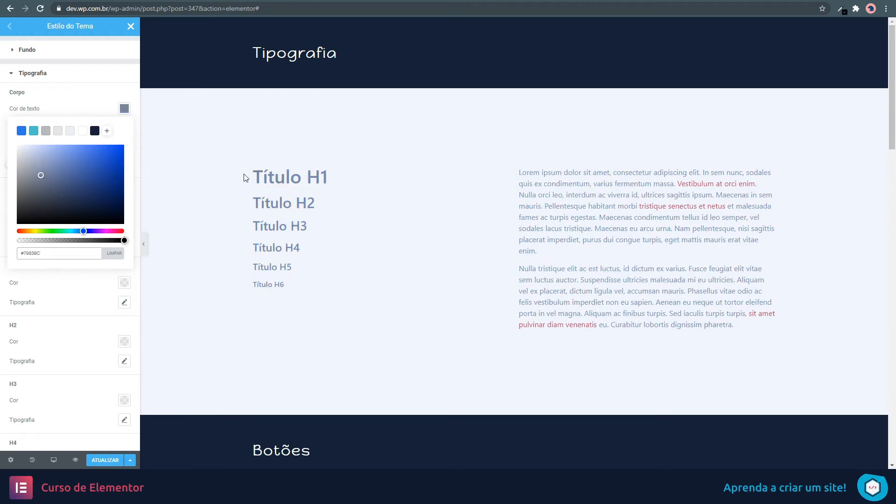
drag(260, 168, 317, 252)
drag(525, 182, 552, 229)
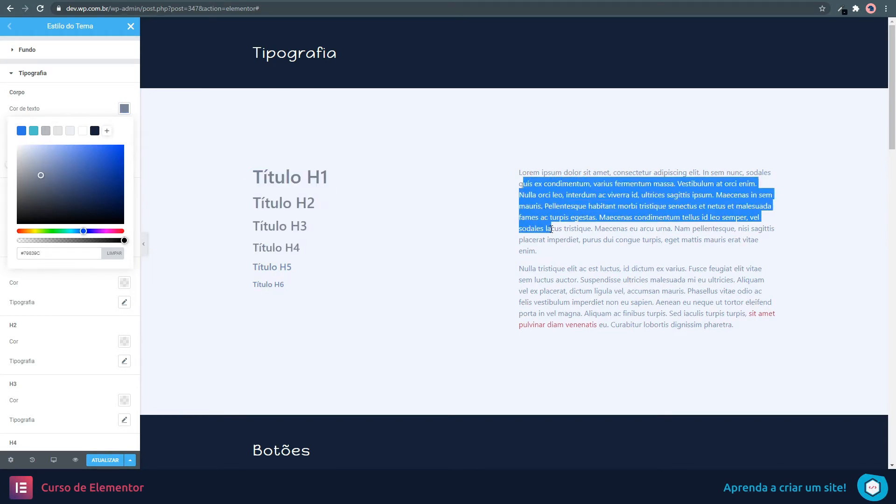
click(591, 222)
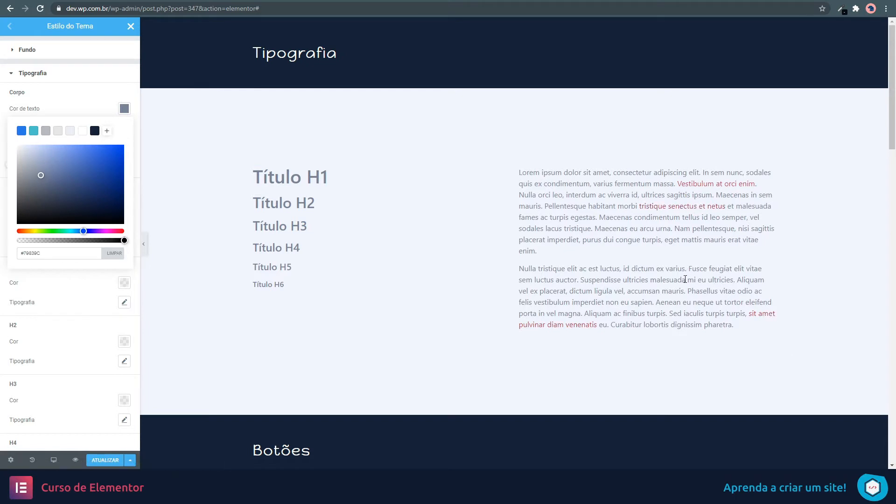
mouse_move(41, 191)
mouse_down()
mouse_move(56, 183)
mouse_move(39, 200)
mouse_up()
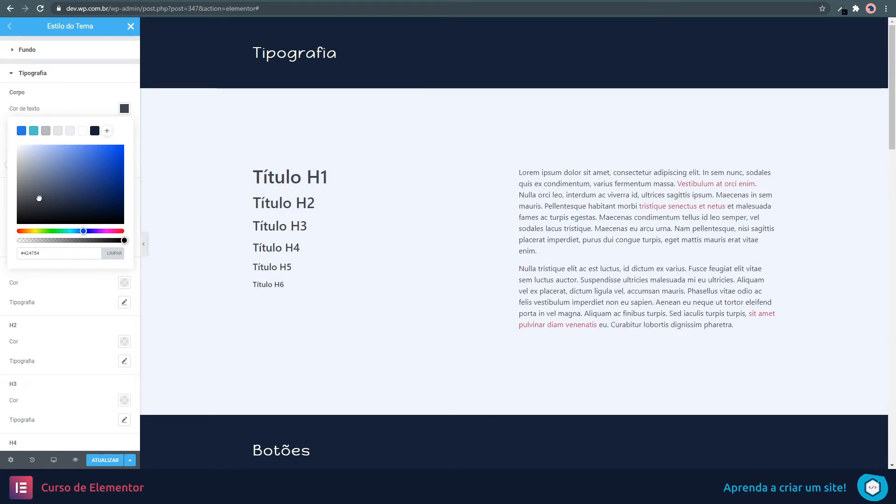
click(68, 98)
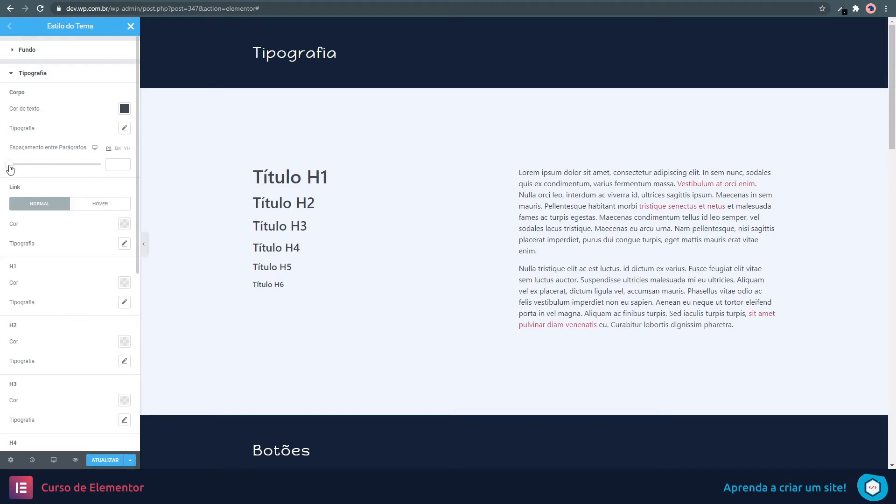
- Set the desktop paragraph spacing of the body text to 30 px
drag(10, 168, 44, 168)
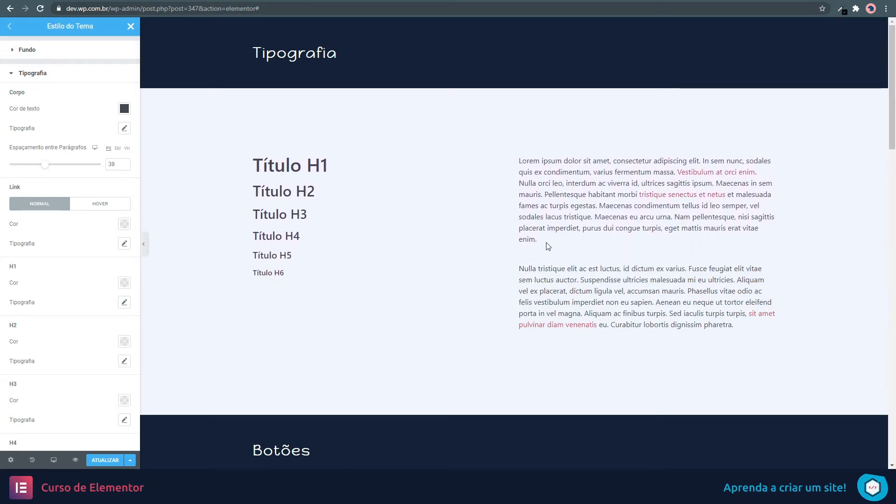
drag(44, 169, 43, 169)
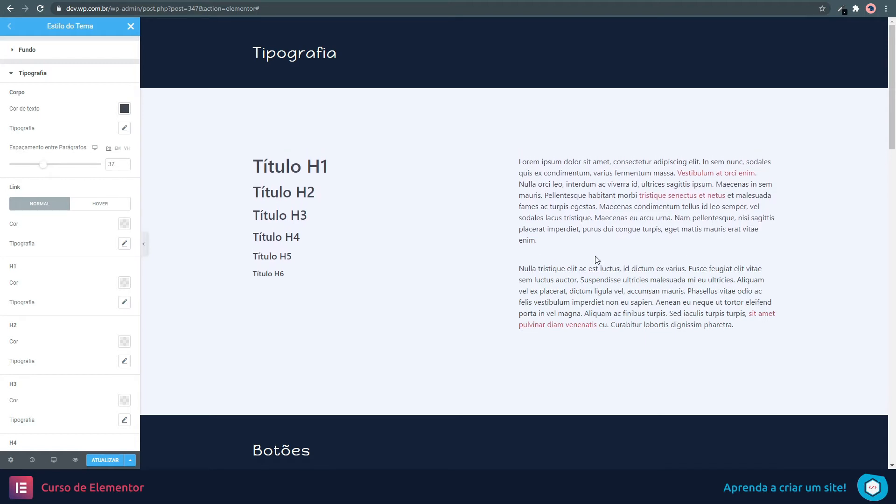
drag(43, 168, 38, 169)
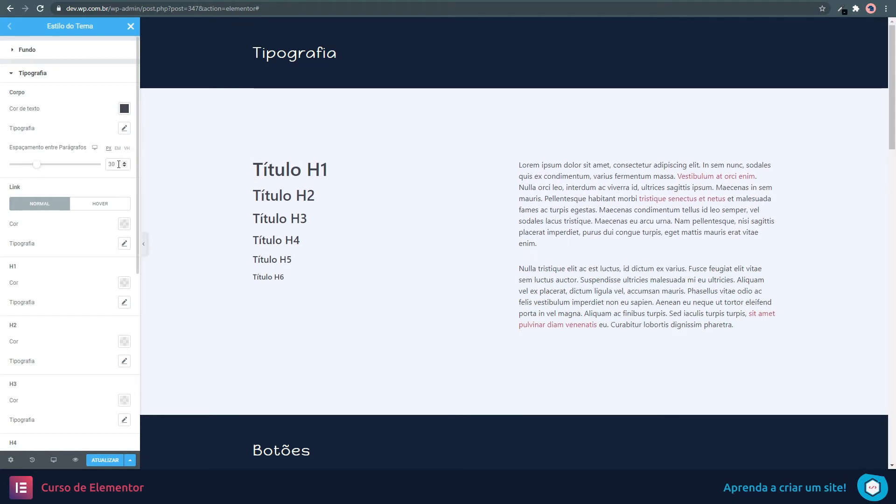
drag(122, 165, 87, 165)
click(133, 179)
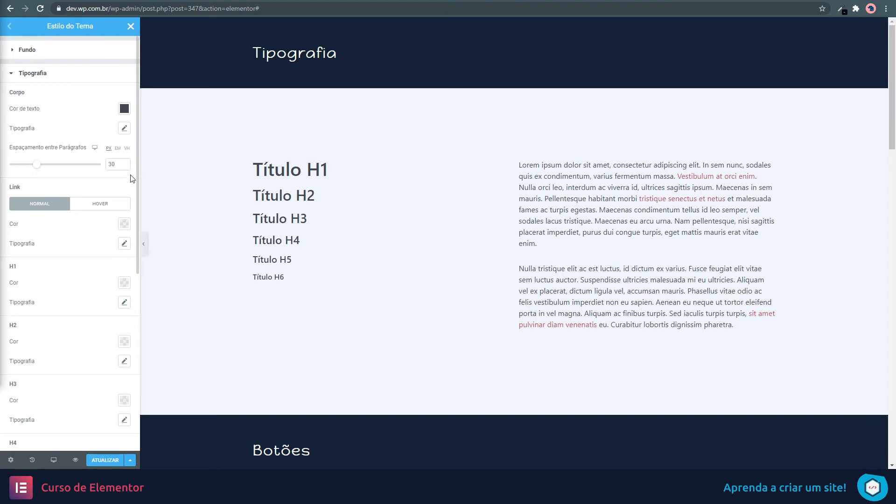
- Set the paragraph spacing for mobile to 20 px and return the preview to desktop
click(95, 156)
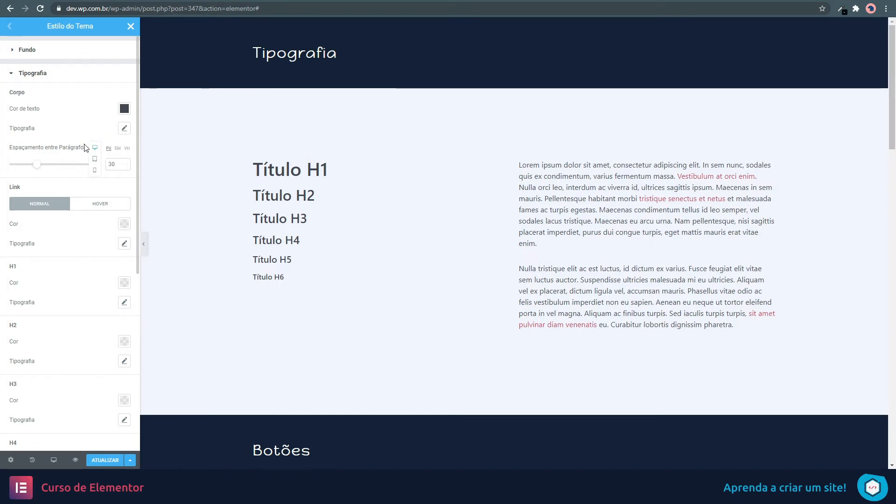
click(95, 170)
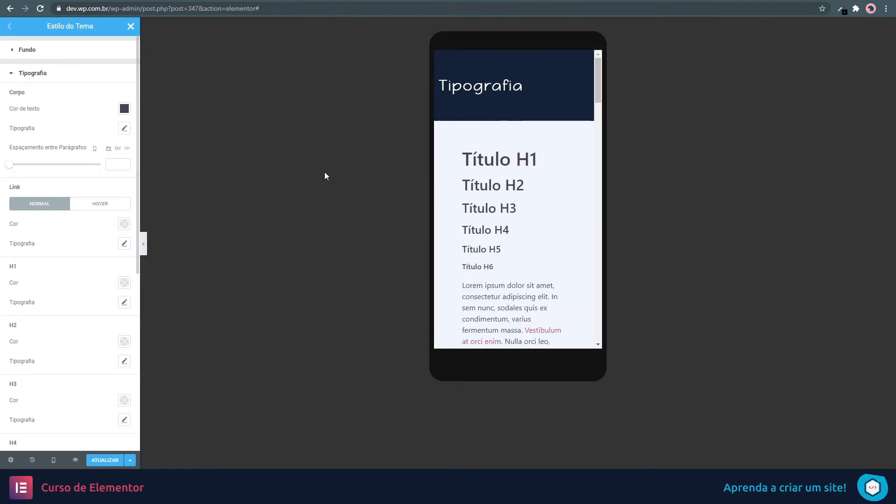
scroll(534, 234, down, 5)
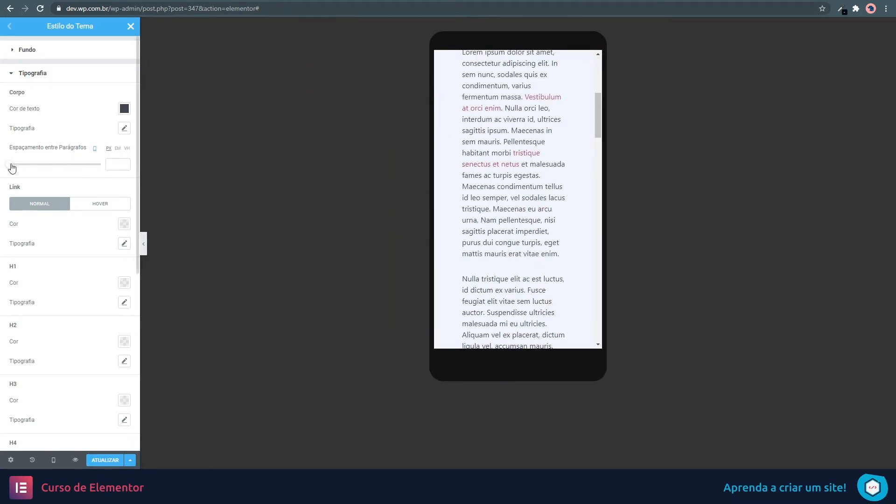
drag(10, 164, 30, 166)
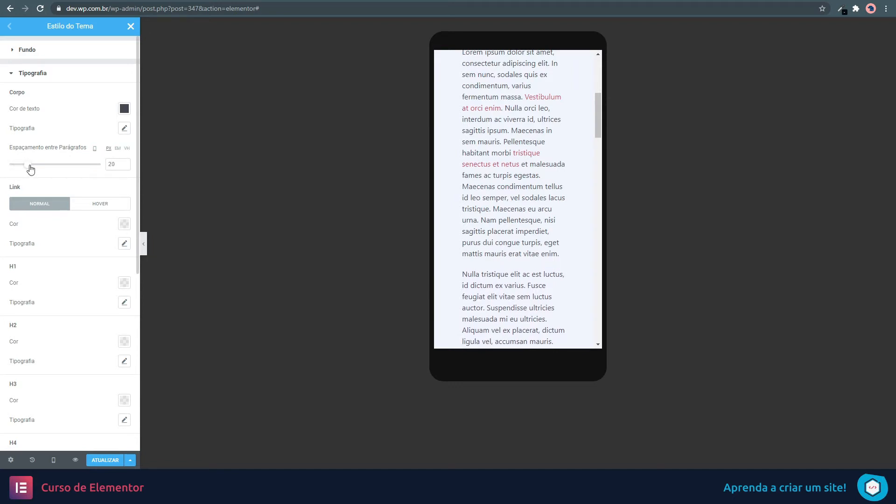
click(95, 149)
click(95, 126)
scroll(886, 288, up, 5)
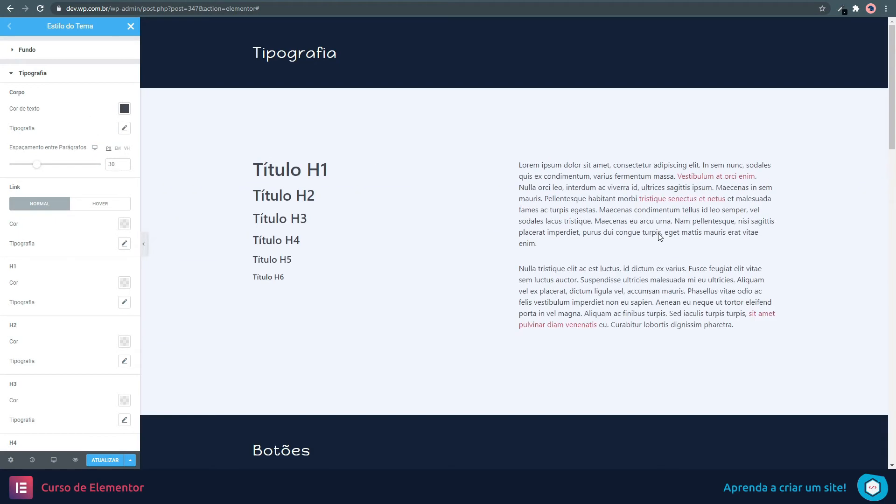
- Set the body typography to the Lato font with a line height of 2 em and letter spacing of 1,6
click(124, 131)
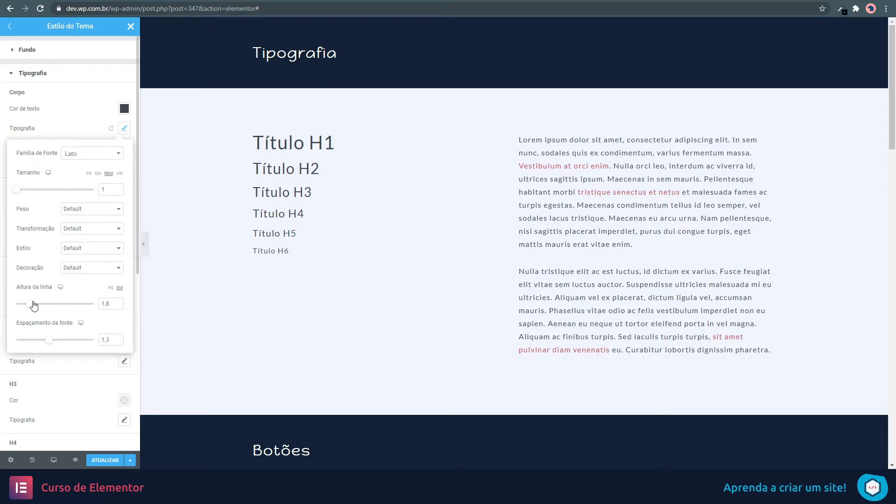
drag(34, 305, 35, 305)
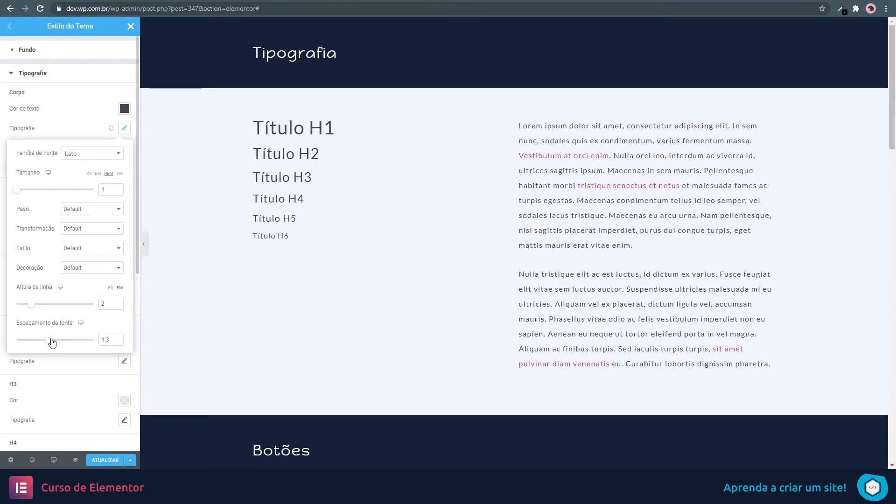
drag(52, 343, 52, 338)
- Try larger body font sizes in REM, then switch the unit to pixels and set the size to 16
drag(22, 192, 29, 195)
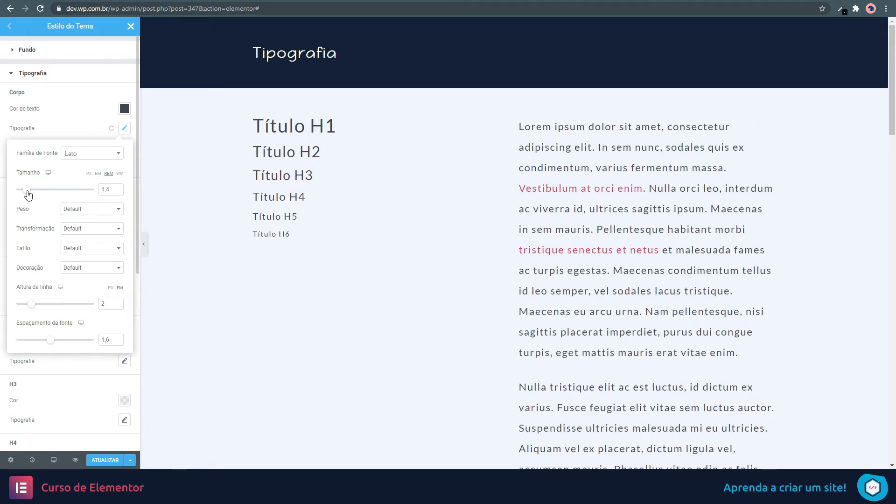
drag(28, 196, 27, 195)
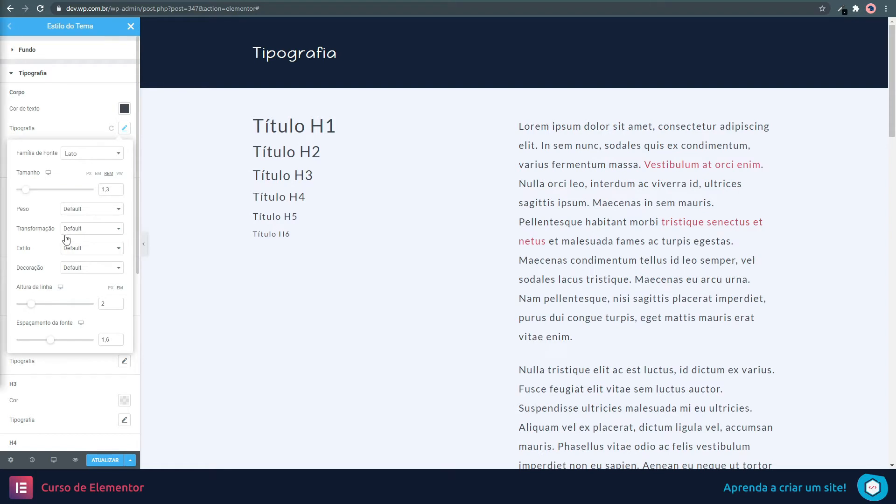
click(89, 175)
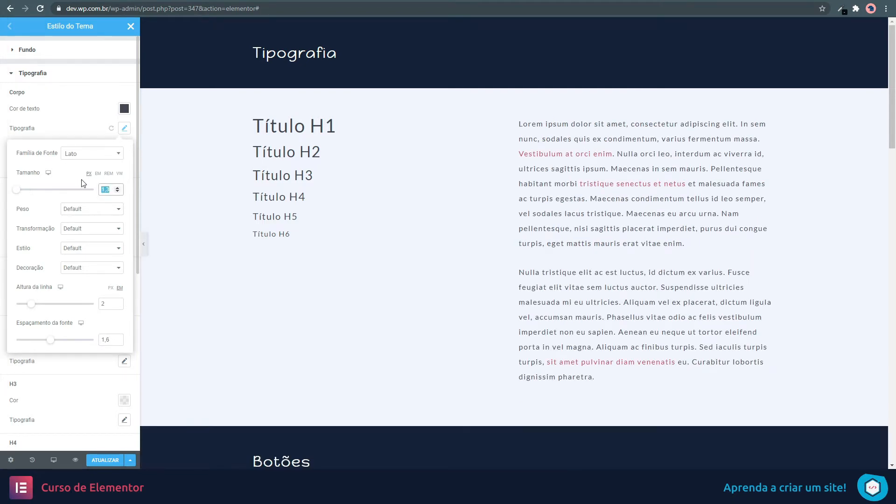
text(16)
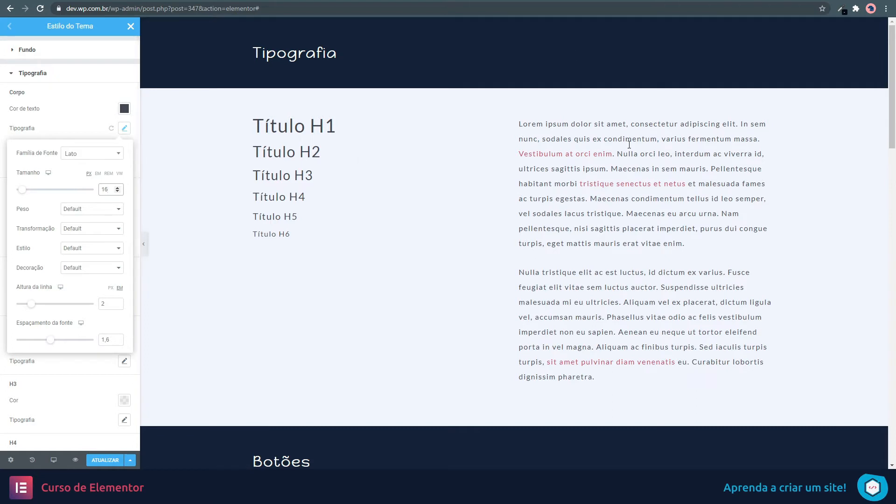
- Reduce the body text's letter spacing to 1,4 and close the typography settings
double_click(106, 340)
key(Down)
key(Down)
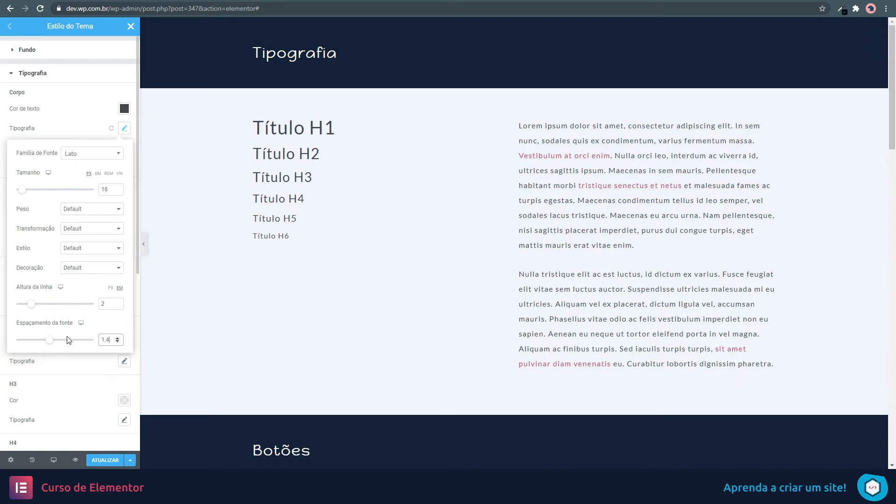
click(75, 138)
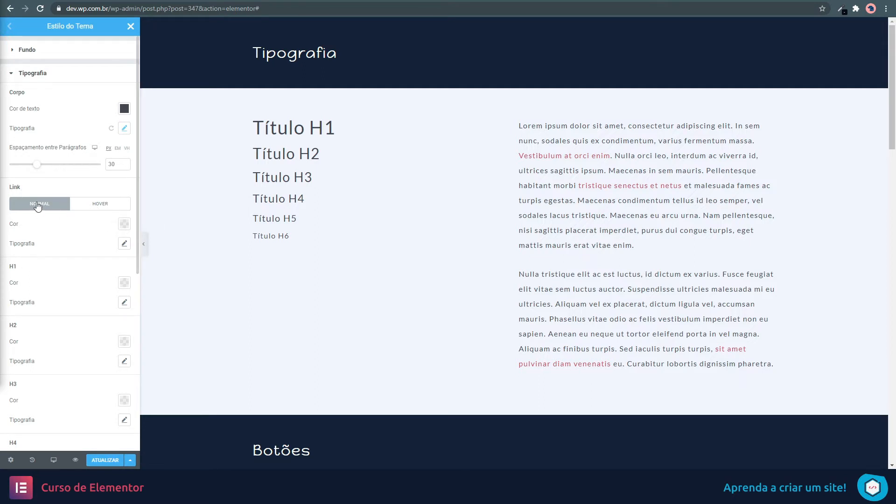
- Set the normal-state link color to bright cyan #03CDE0
click(87, 206)
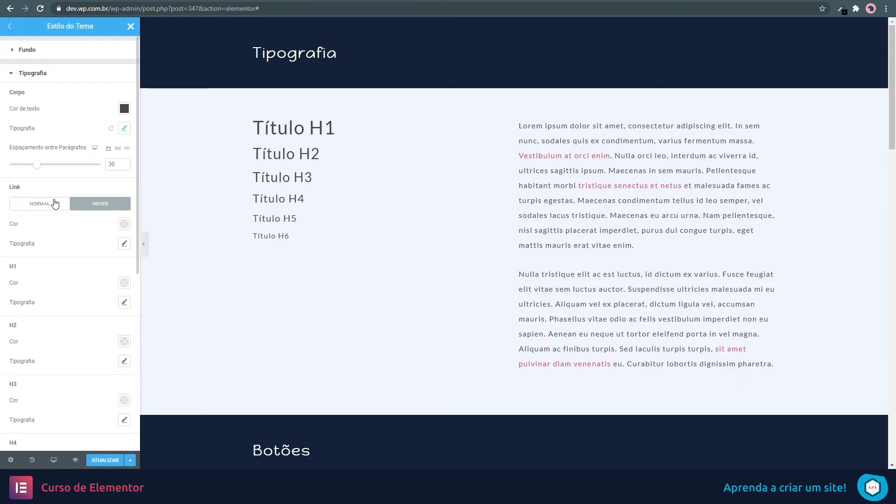
click(54, 203)
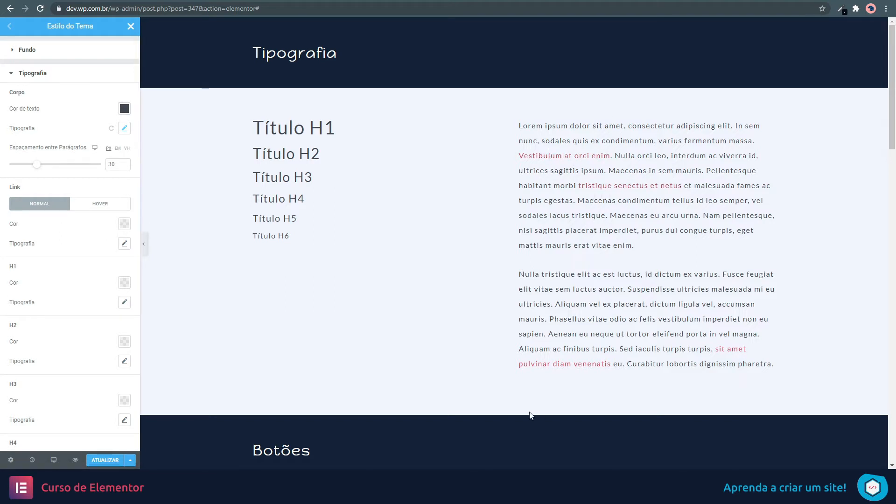
click(124, 223)
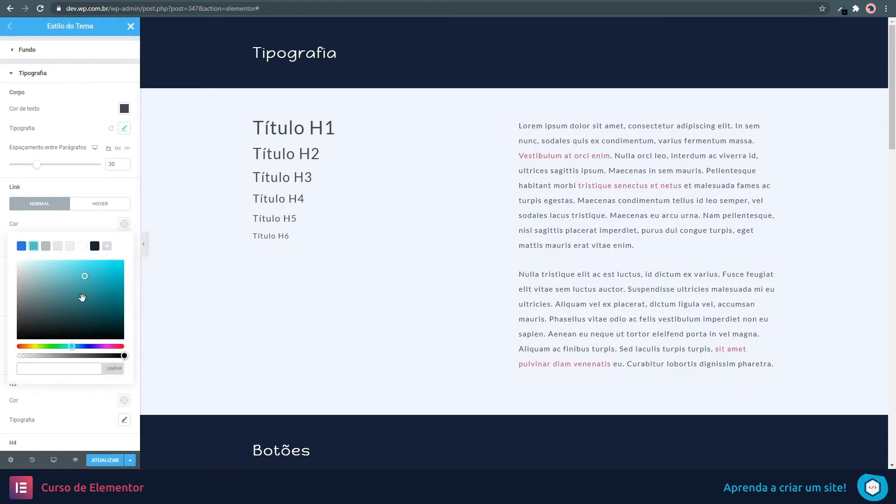
click(101, 280)
drag(102, 279, 121, 270)
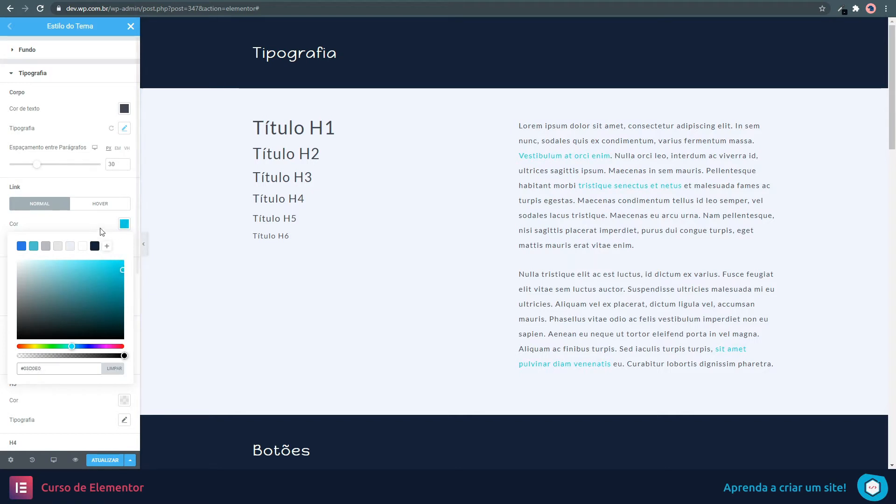
click(102, 229)
- Try a dark magenta for the link hover color, then set it to the saved blue #2C7AED
click(97, 205)
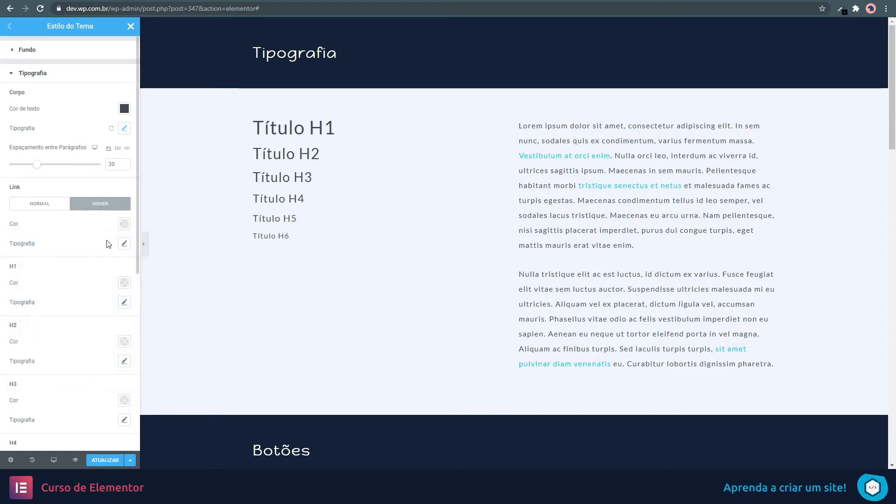
click(124, 223)
mouse_move(104, 294)
mouse_down()
mouse_move(93, 318)
mouse_move(99, 309)
mouse_up()
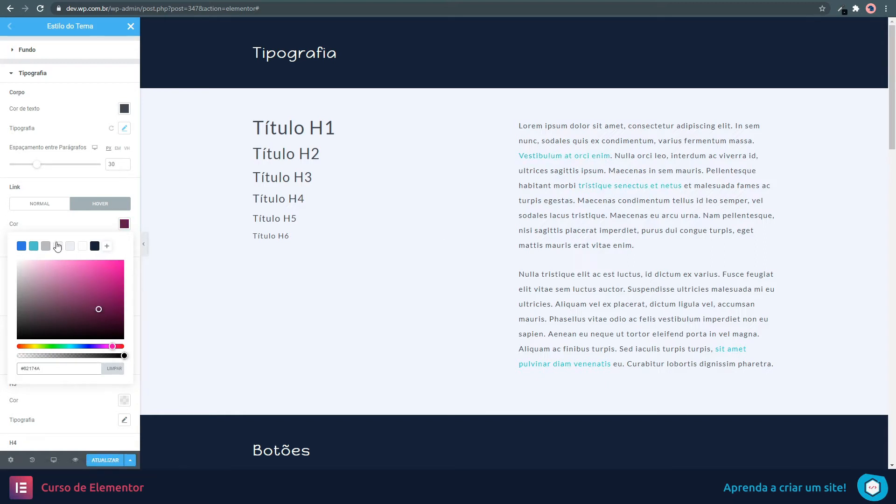
click(21, 246)
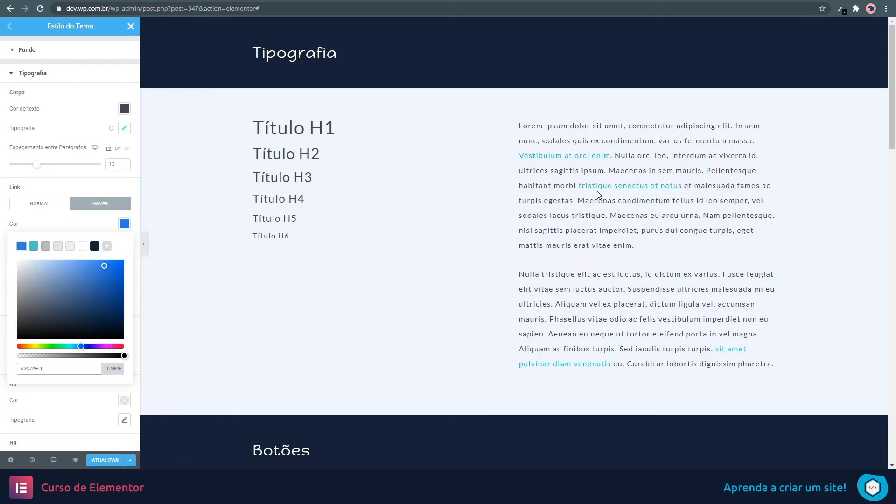
click(79, 217)
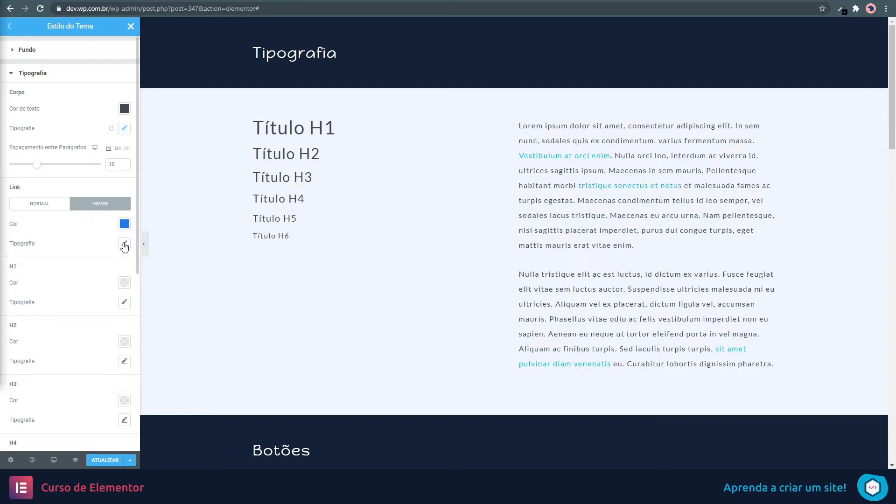
- Set the font weight of normal-state links to 700 and close their typography settings
click(55, 204)
click(124, 244)
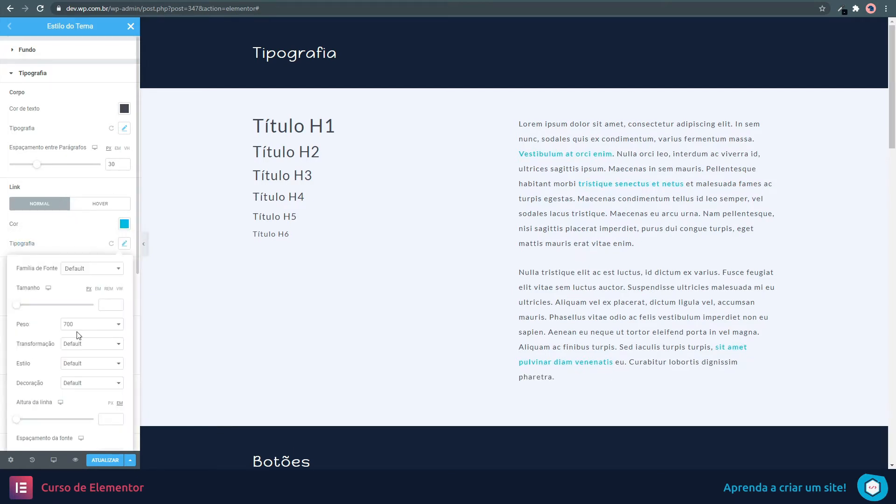
click(89, 326)
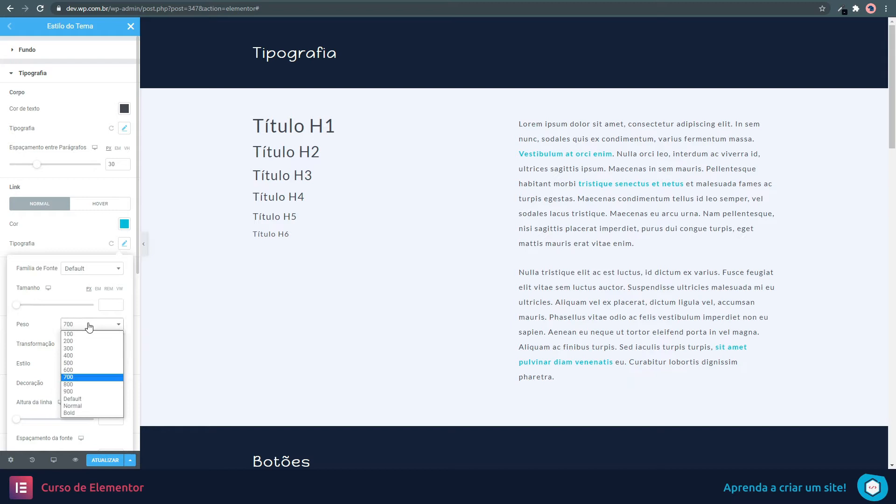
click(86, 377)
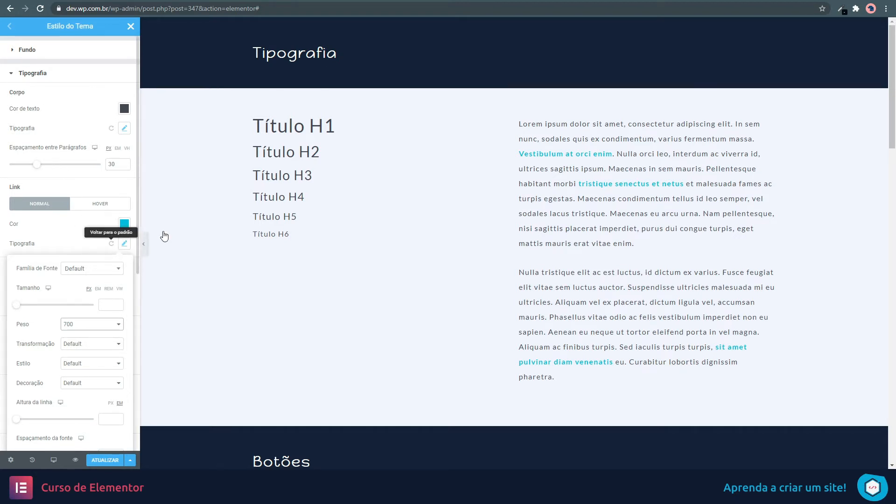
click(125, 245)
- Look through the H1 to H6 heading style options and compare the sample headings in the page preview
scroll(85, 224, down, 2)
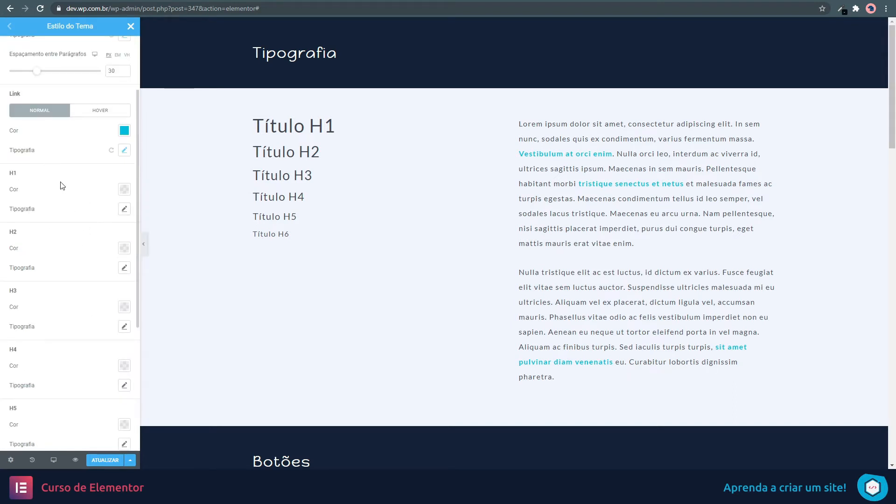
scroll(60, 184, down, 1)
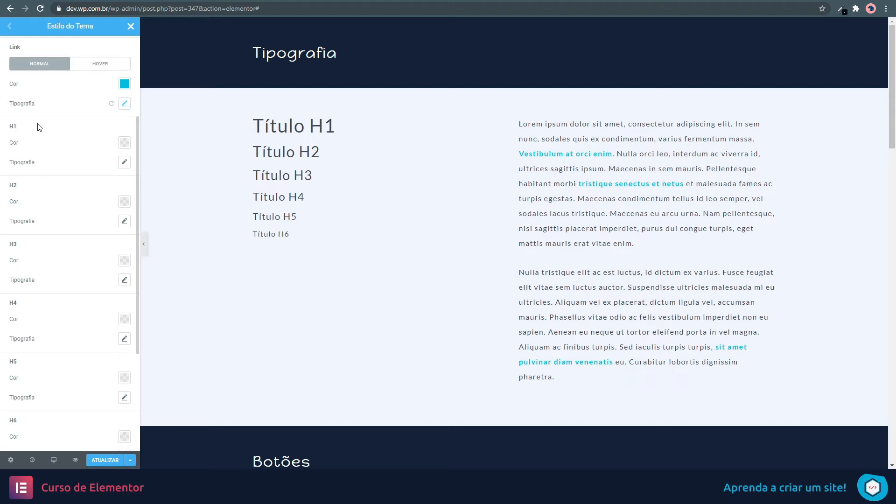
scroll(85, 383, down, 4)
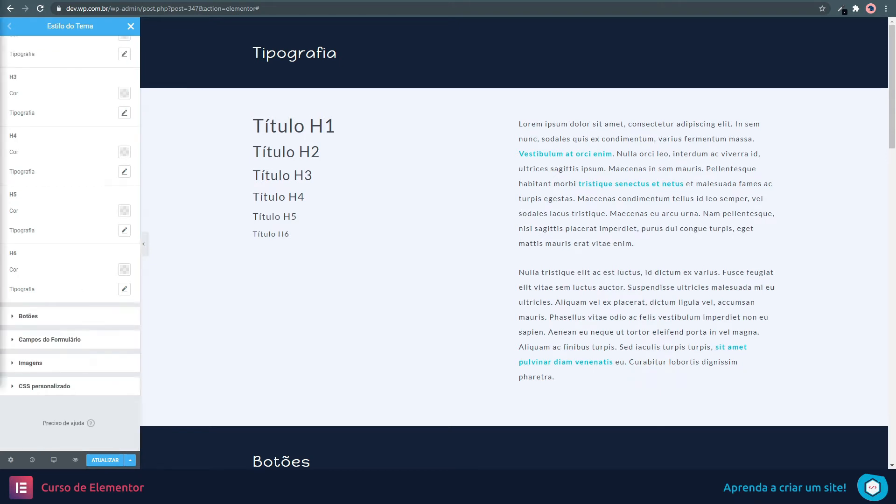
scroll(98, 282, up, 4)
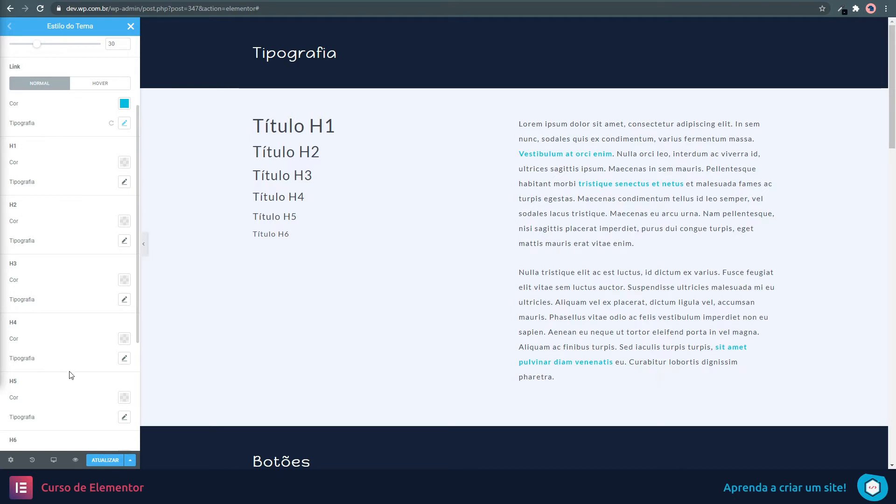
scroll(71, 375, down, 1)
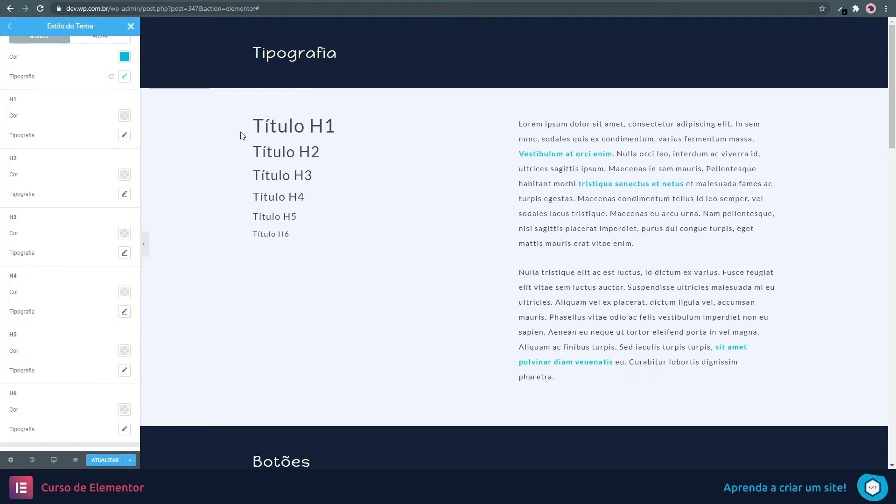
drag(252, 126, 349, 228)
click(347, 215)
drag(312, 125, 350, 133)
click(351, 144)
drag(255, 146, 307, 164)
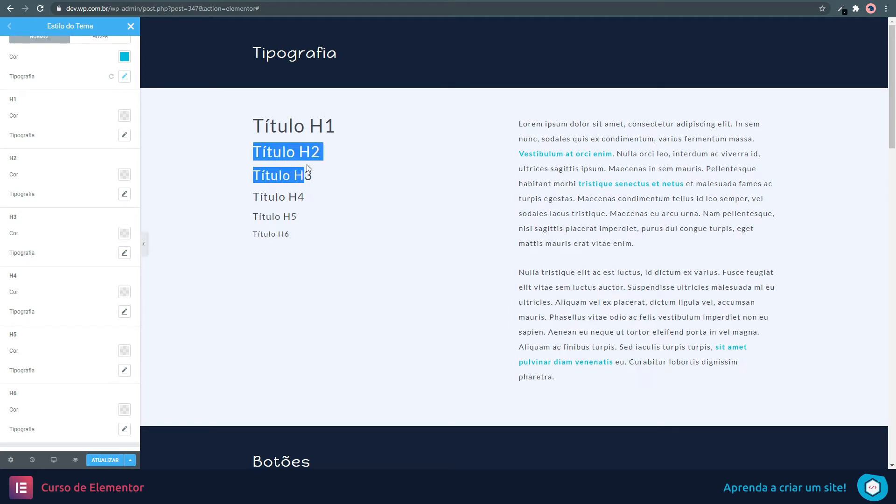
click(293, 234)
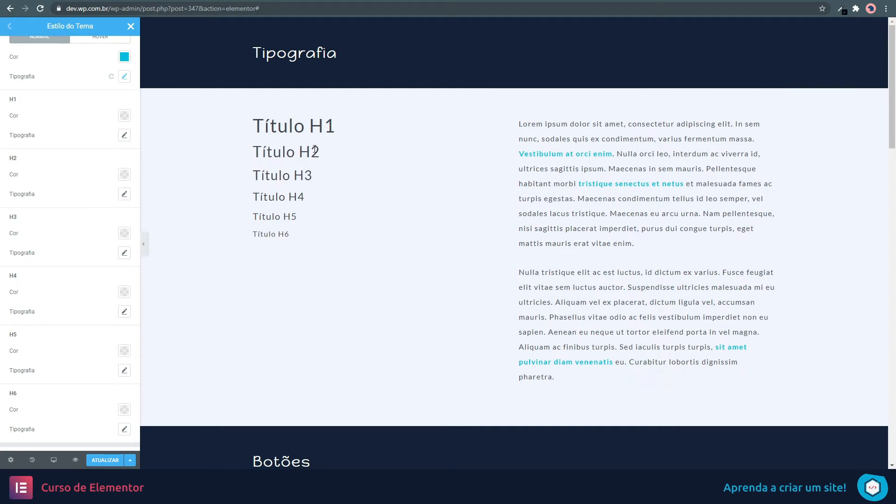
drag(296, 152, 336, 160)
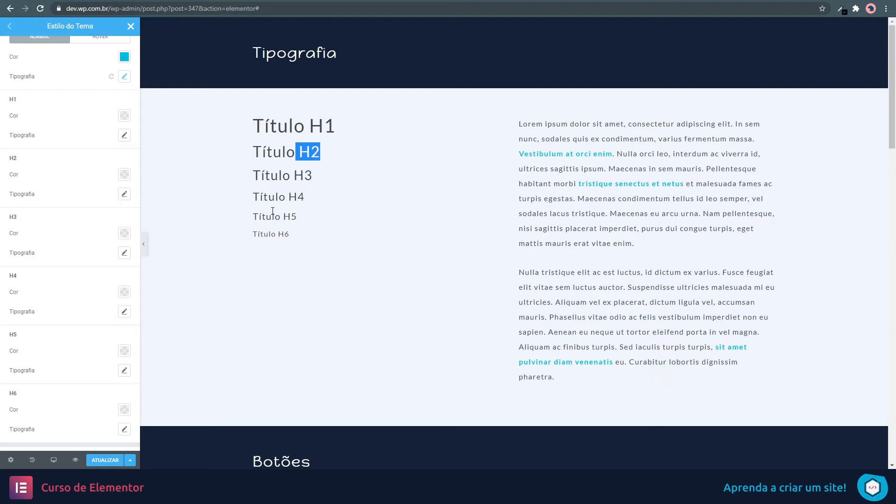
click(311, 239)
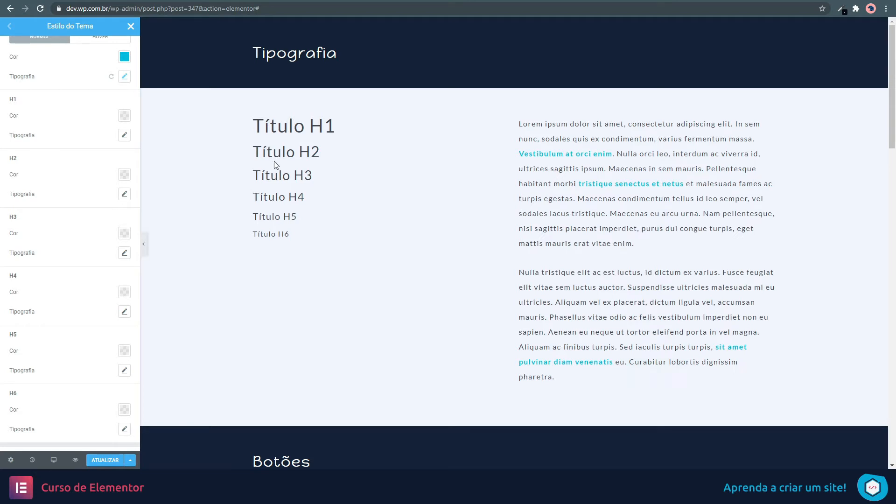
drag(256, 127, 348, 131)
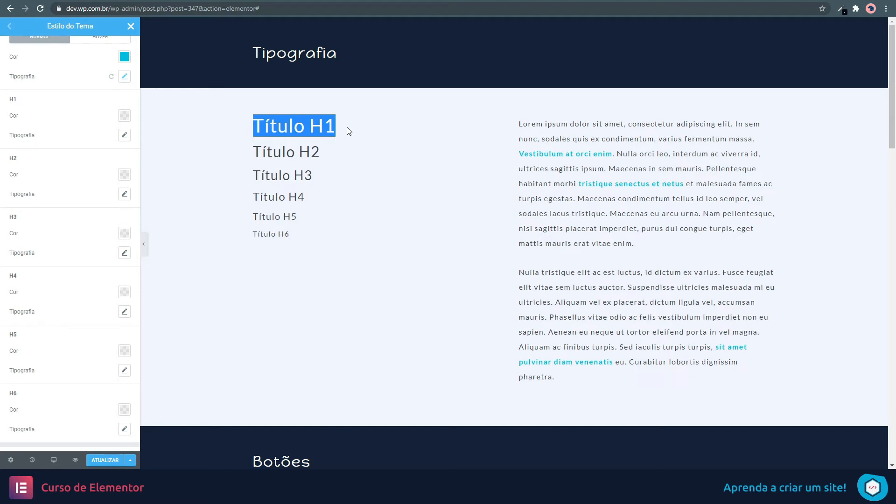
click(349, 131)
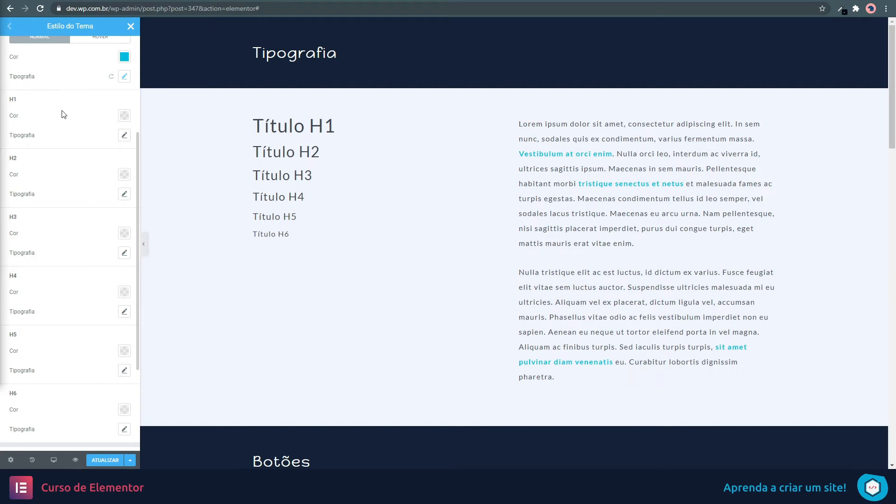
scroll(93, 179, up, 4)
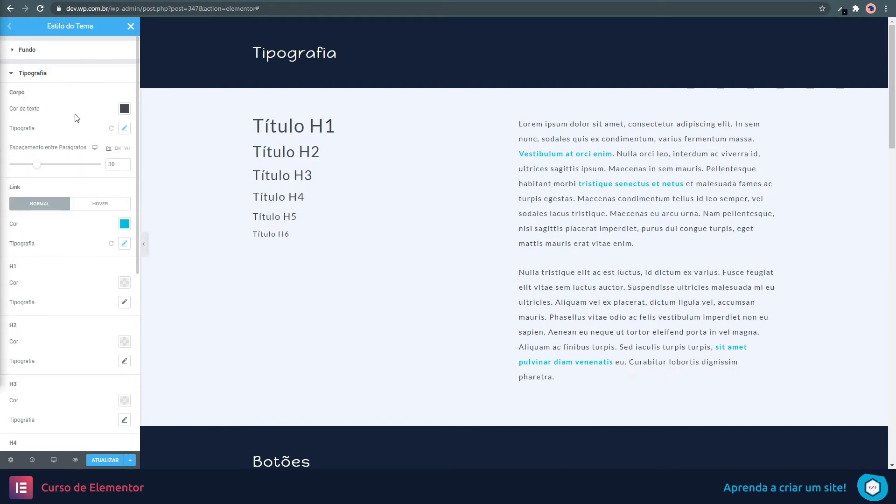
scroll(91, 205, down, 2)
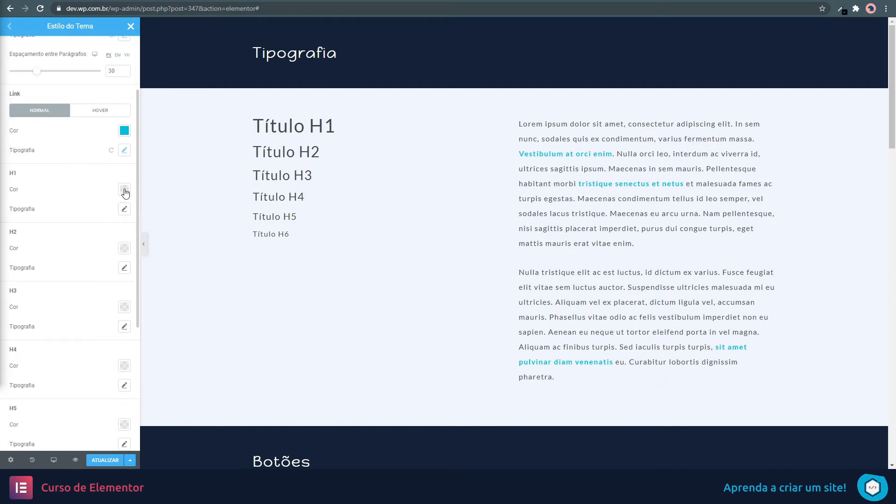
click(127, 211)
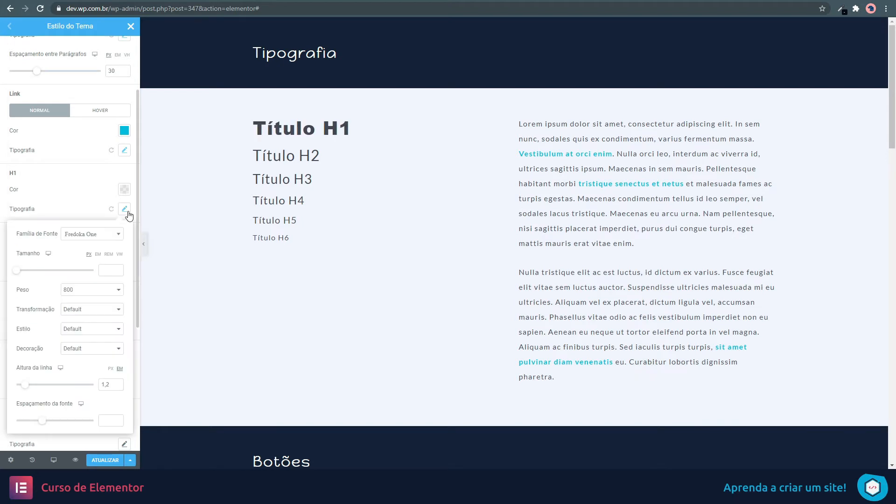
click(127, 211)
click(112, 208)
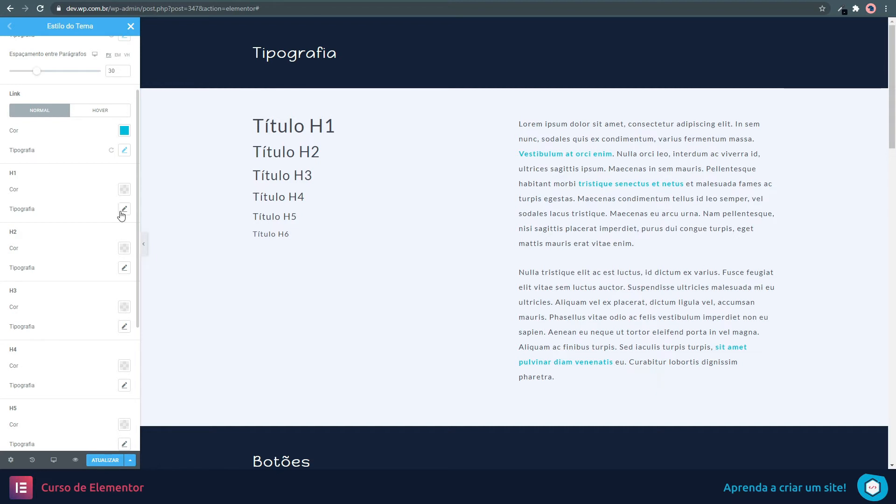
- Set the H1 heading color to the saved blue #2C7AED
click(125, 191)
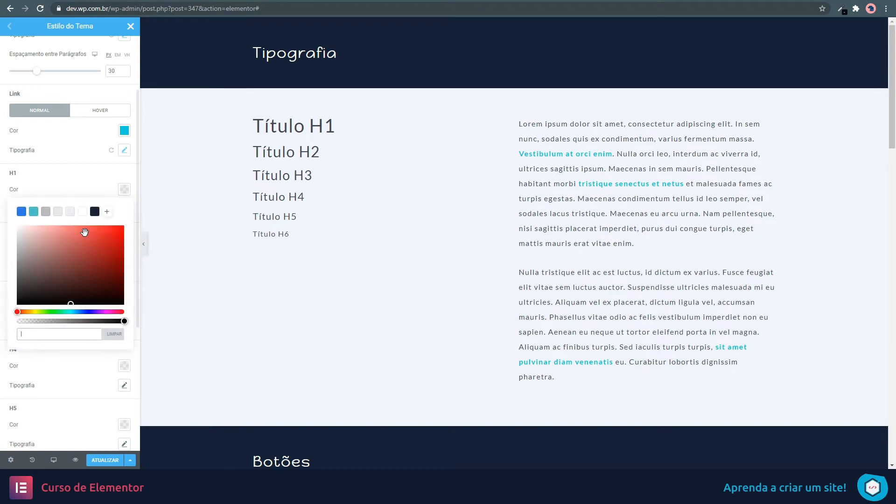
click(21, 213)
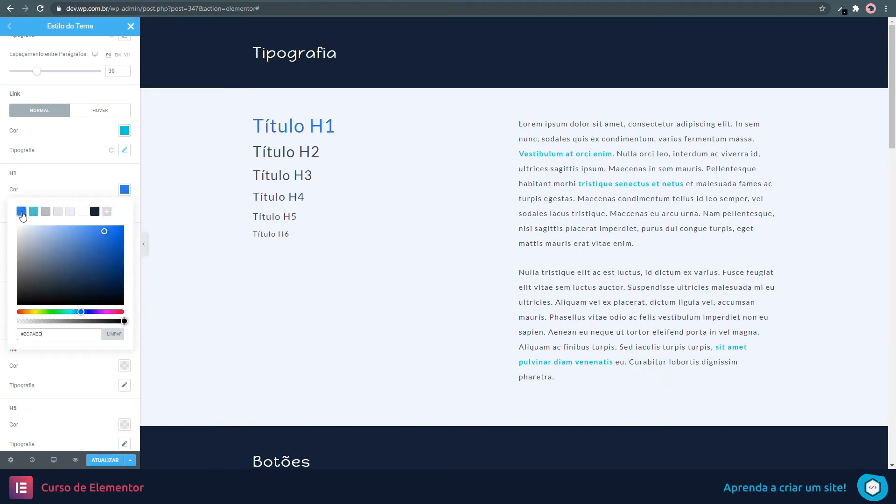
click(124, 189)
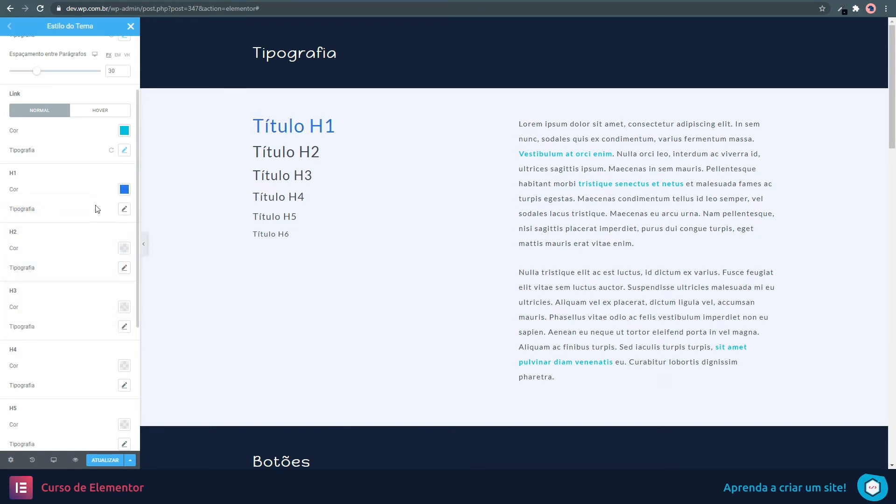
- Enable custom typography for the H1 heading with the Fredoka One font family
click(124, 208)
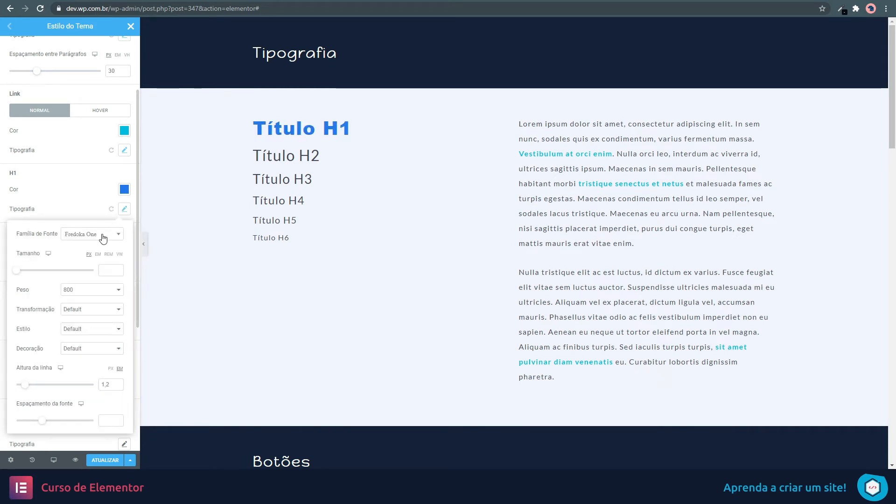
click(103, 235)
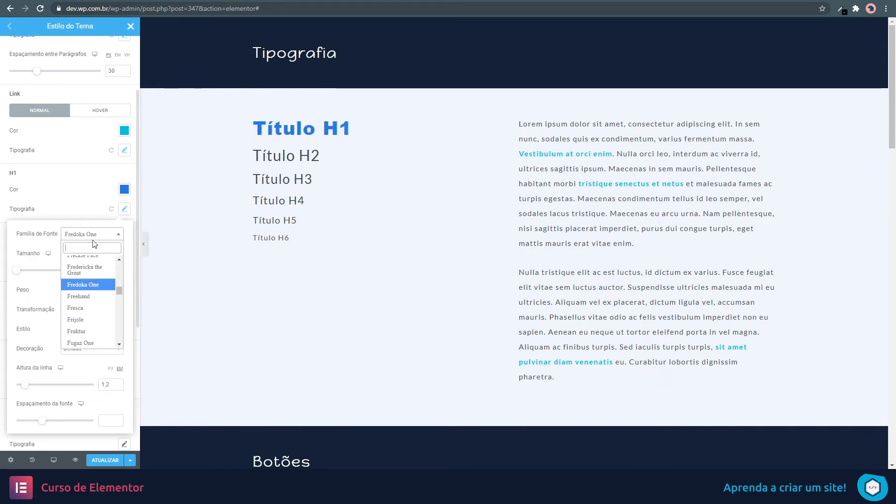
click(88, 288)
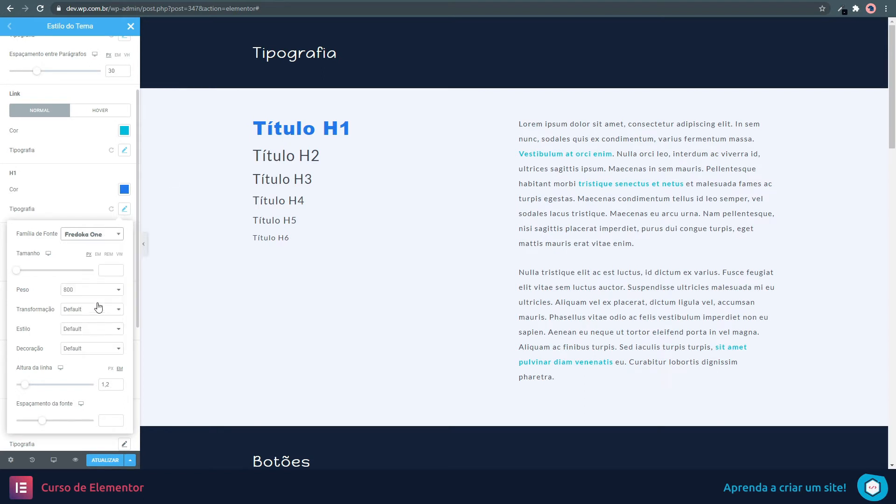
- Change the H1 heading's font family to Gravitas One and close its typography settings
click(96, 235)
scroll(96, 296, down, 5)
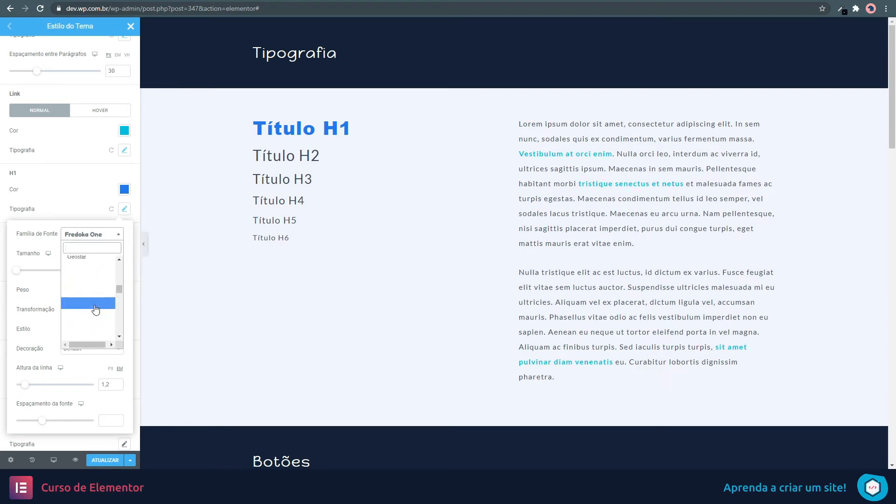
scroll(91, 292, down, 3)
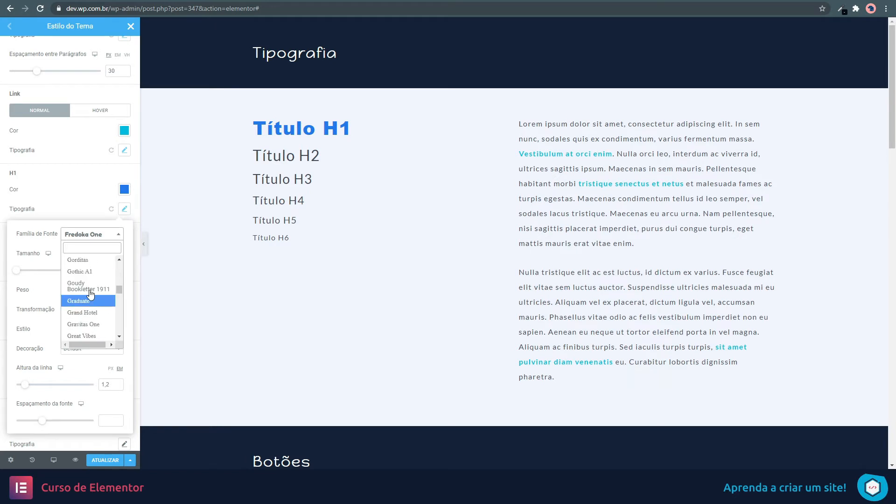
scroll(91, 293, down, 2)
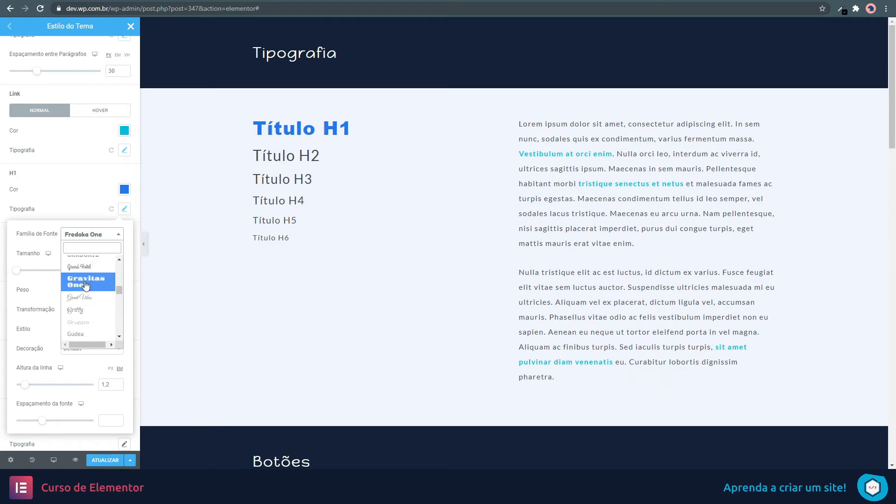
click(86, 283)
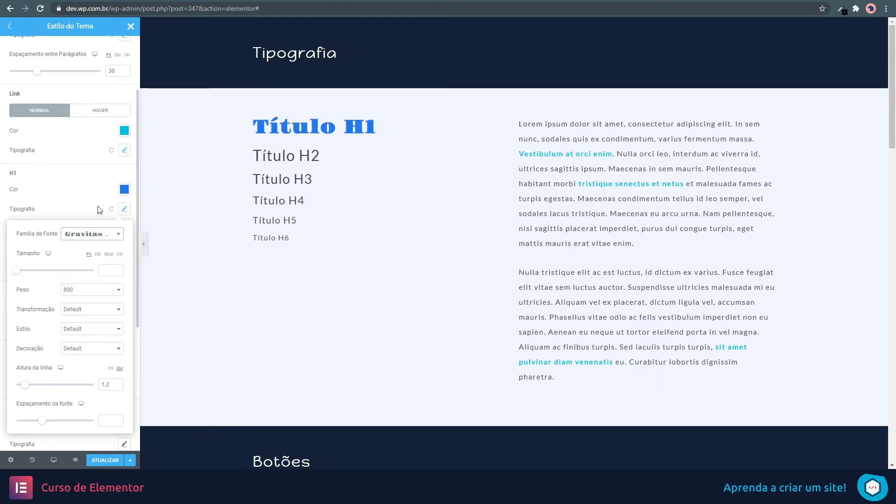
click(78, 195)
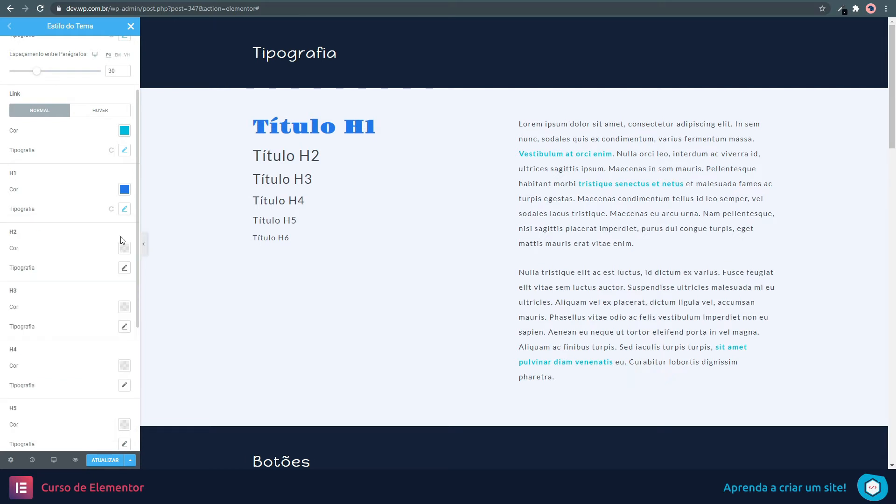
- Enable custom typography for the H2 heading with the Gravitas One font family
click(124, 268)
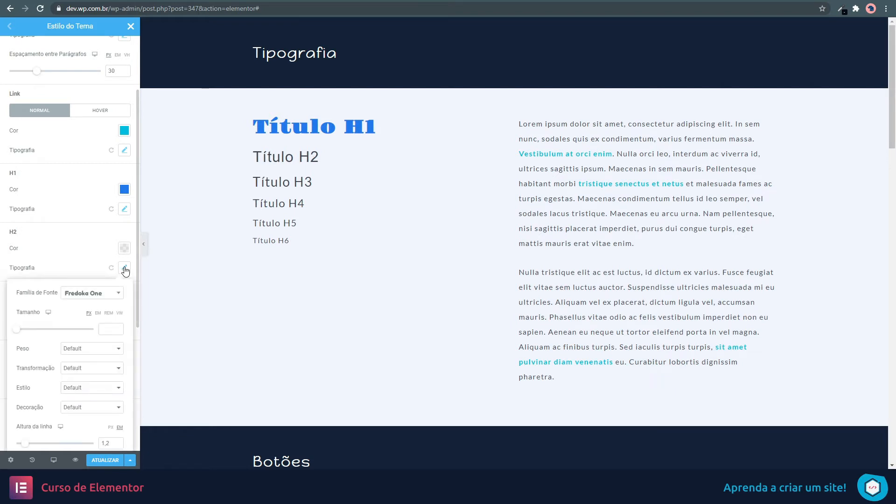
click(87, 294)
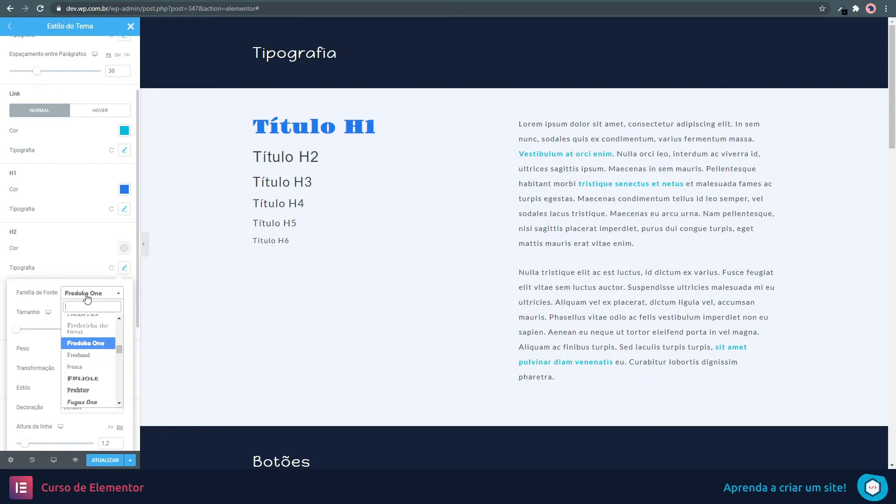
text(gra)
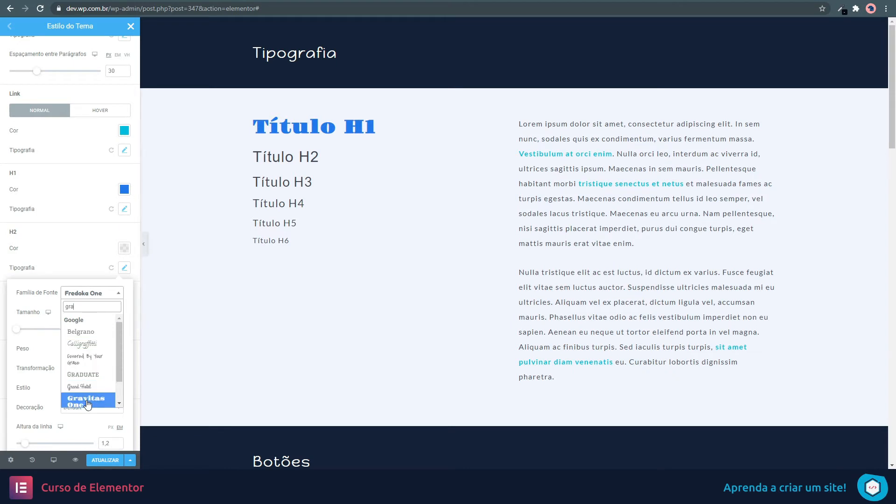
click(86, 400)
click(97, 264)
- Enable custom typography for the H3 heading with the Gravitas One font family
click(125, 326)
click(88, 353)
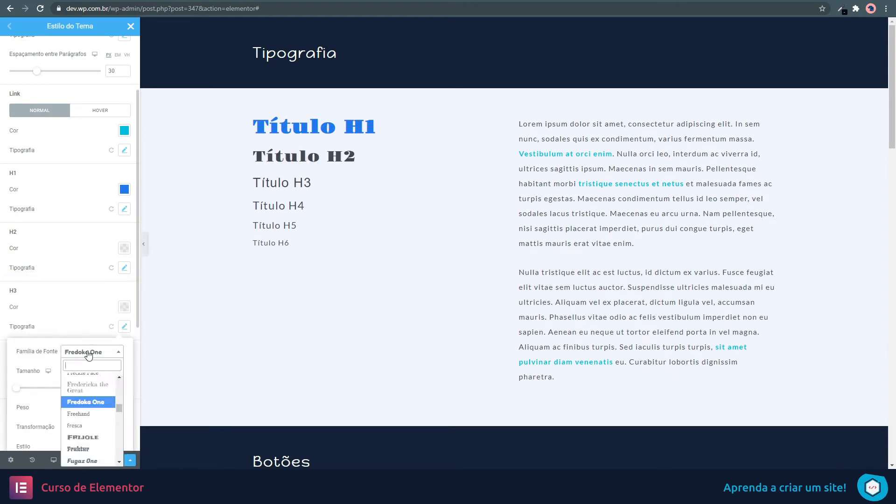
text(grav)
click(90, 395)
scroll(87, 345, down, 2)
click(97, 230)
- Enable custom typography for the H4 heading with the Gravitas One font family
scroll(105, 224, down, 2)
click(124, 199)
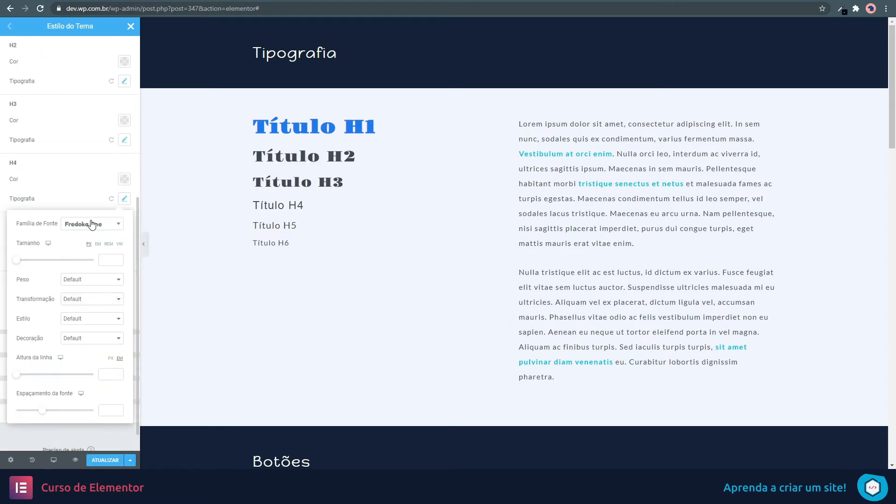
click(92, 225)
text(gravi)
click(109, 261)
- Enable custom typography for the H5 heading with the Gravitas One font family
click(124, 257)
click(92, 283)
text(gravi)
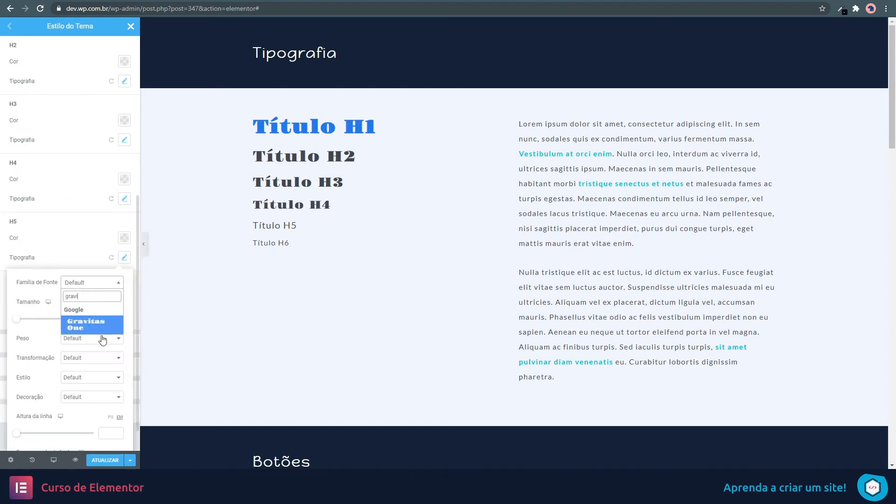
click(100, 331)
click(105, 262)
- Enable custom typography for the H6 heading with the Gravitas One font family
scroll(107, 262, down, 1)
click(125, 288)
click(84, 314)
text(grav)
click(85, 359)
- Try the saved blue on the H2 heading, then settle on the saved teal as its color
scroll(86, 256, up, 2)
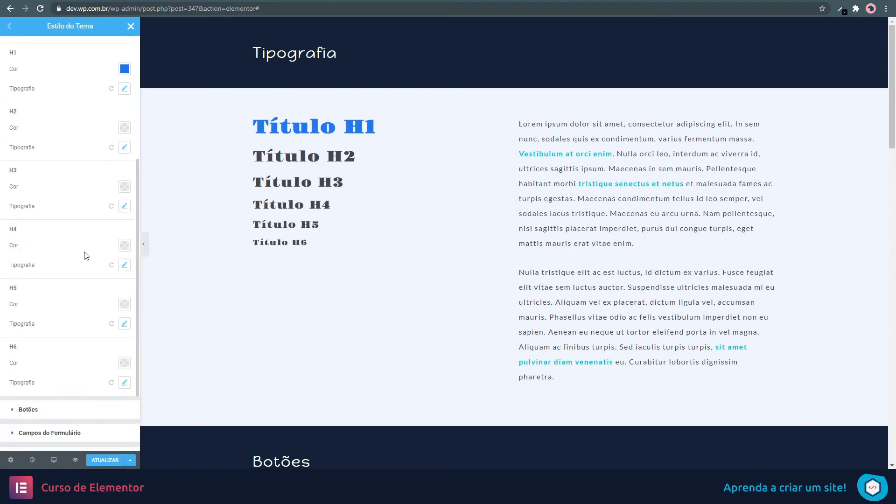
scroll(86, 255, up, 2)
click(124, 221)
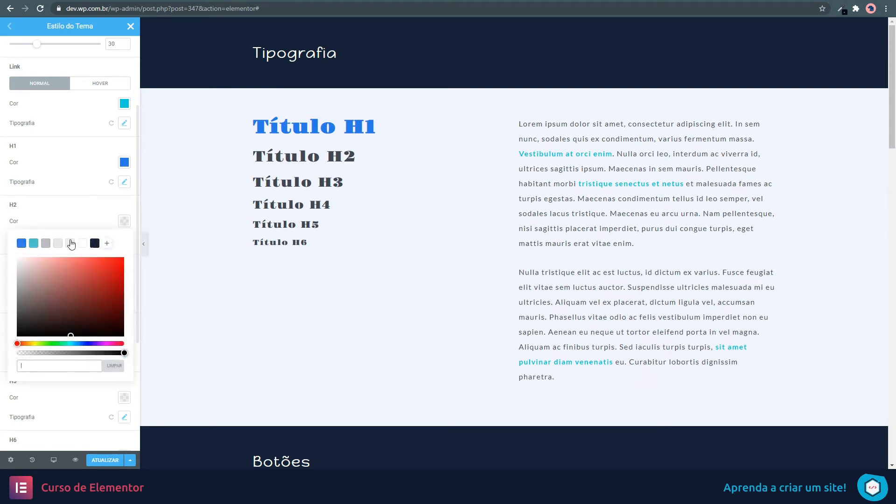
click(21, 243)
click(124, 222)
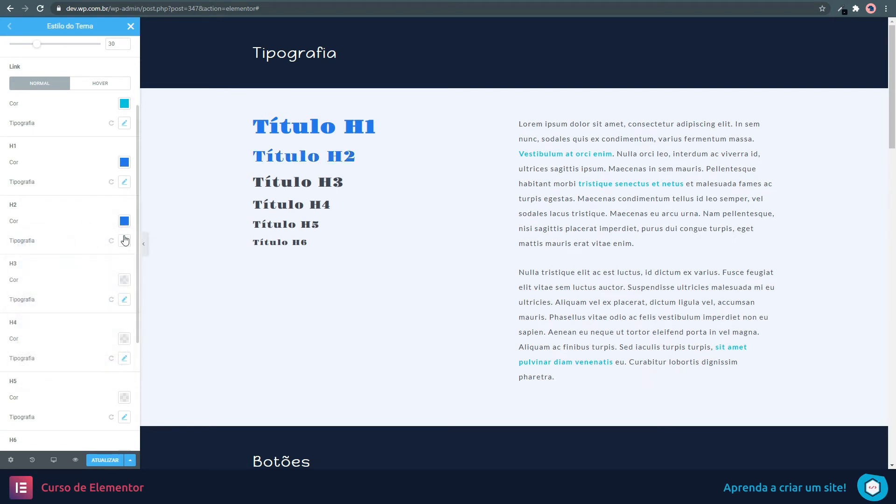
click(124, 221)
click(34, 243)
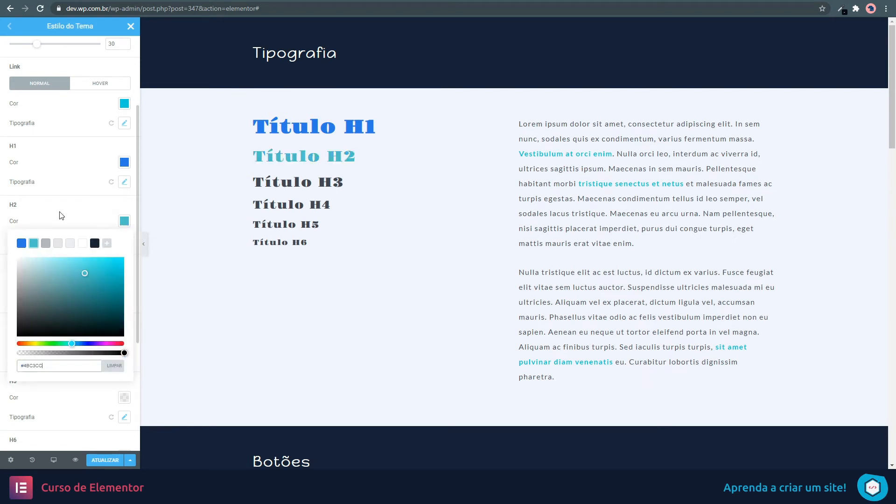
click(124, 222)
- Set the H3 heading color to the saved blue #2C7AED
click(124, 280)
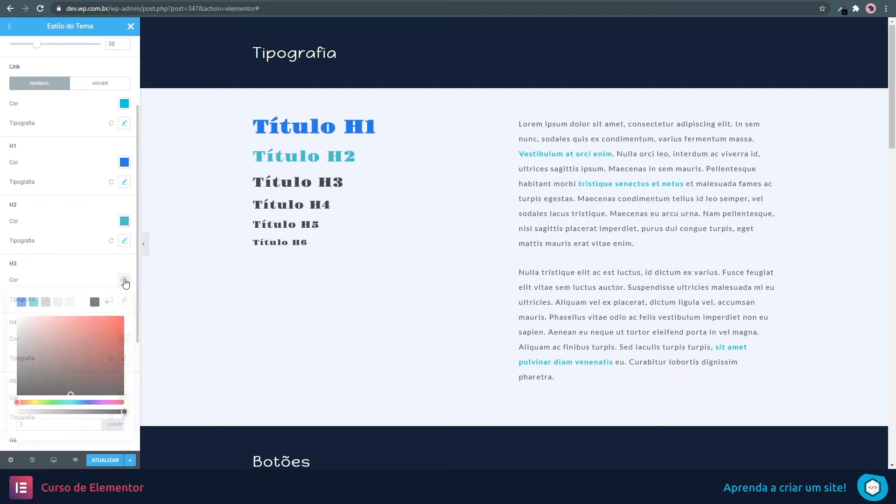
click(21, 302)
scroll(80, 266, down, 1)
click(93, 223)
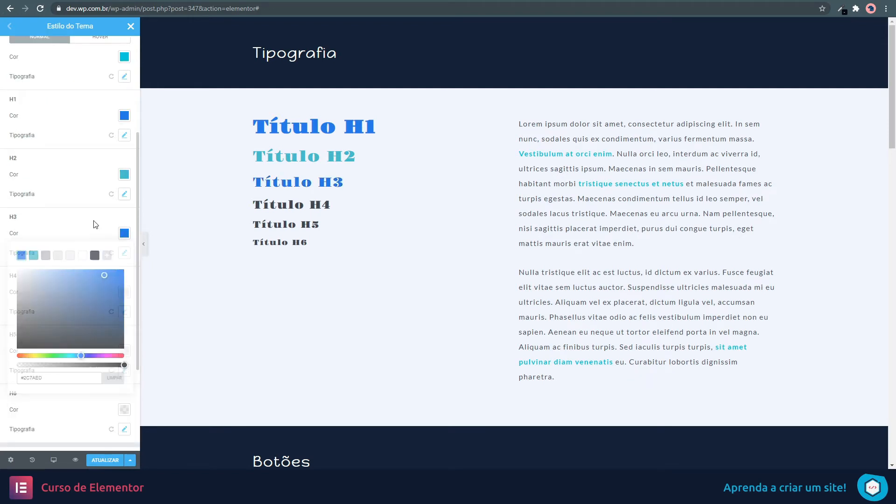
- Set the H4, H5 and H6 heading colors to the saved dark navy #152238
scroll(95, 225, down, 1)
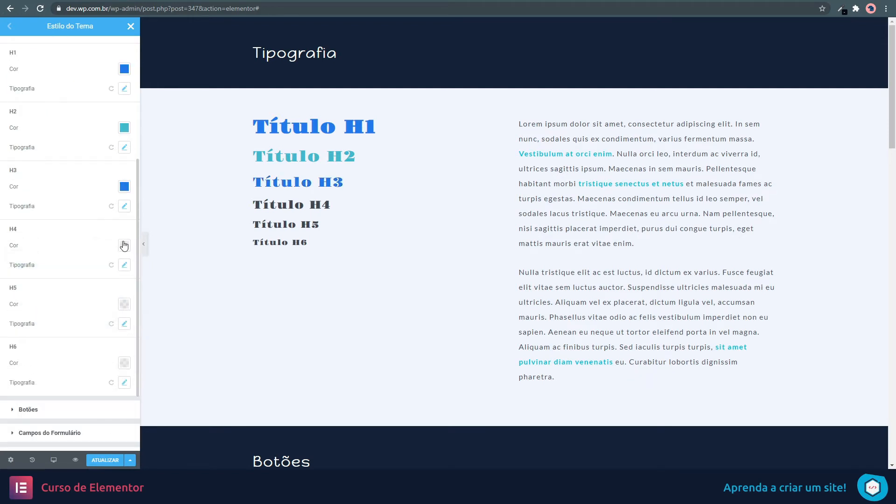
click(124, 245)
click(94, 268)
click(110, 248)
click(124, 305)
click(94, 326)
click(105, 292)
scroll(105, 292, down, 2)
click(125, 270)
click(95, 291)
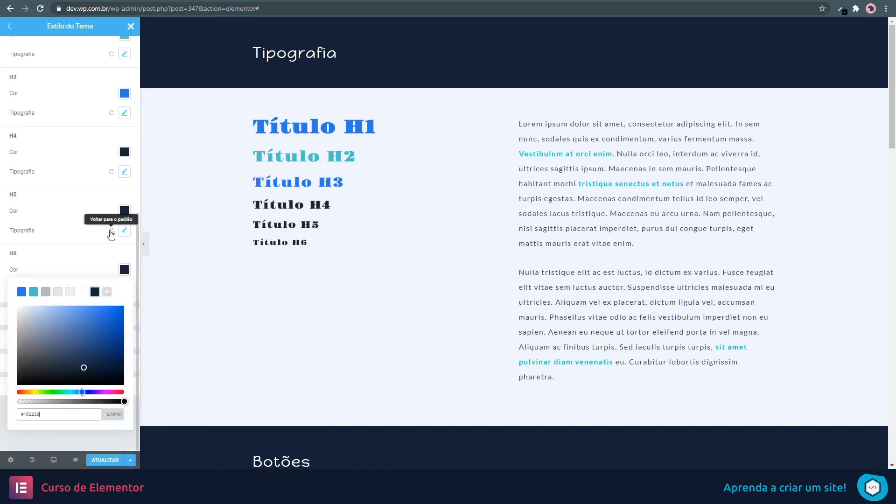
click(110, 237)
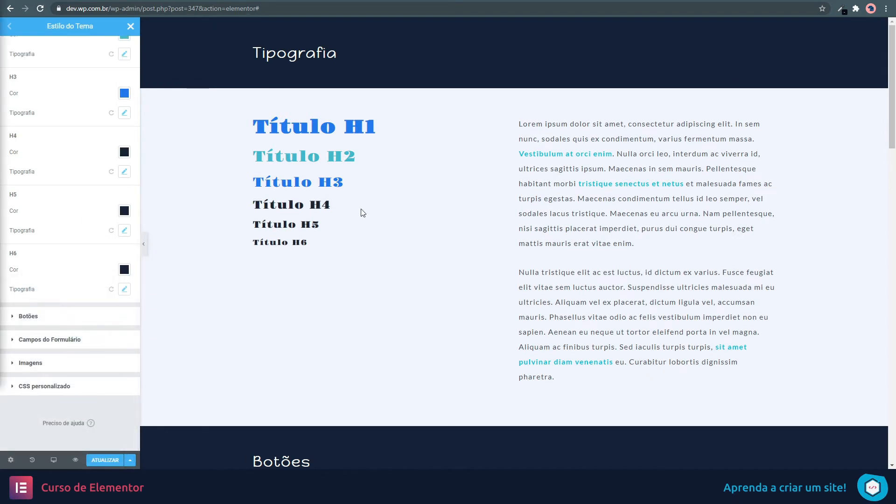
- Review the styled headings, open the button style options, and compare the sample buttons with the text links in the preview
drag(254, 126, 350, 240)
click(340, 231)
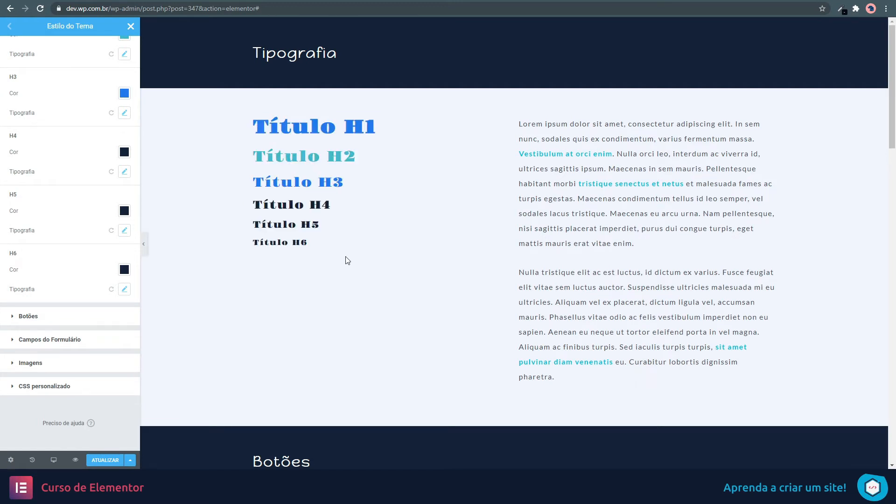
scroll(103, 268, up, 7)
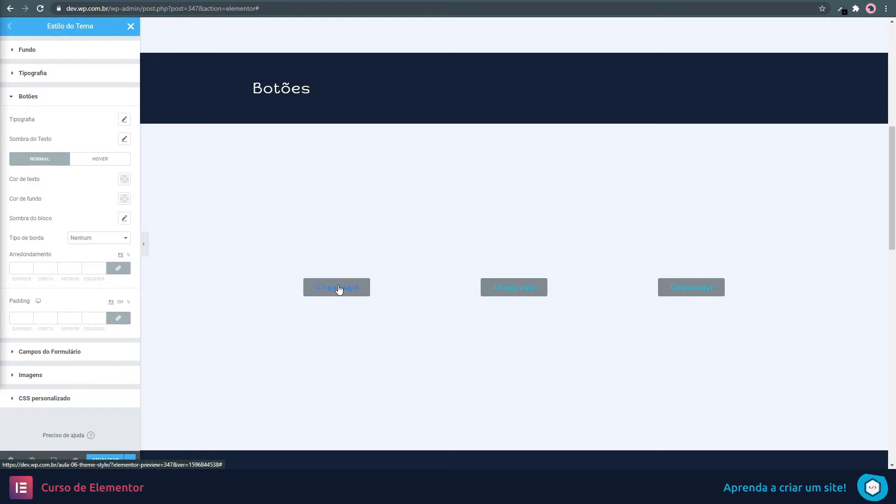
scroll(463, 351, up, 6)
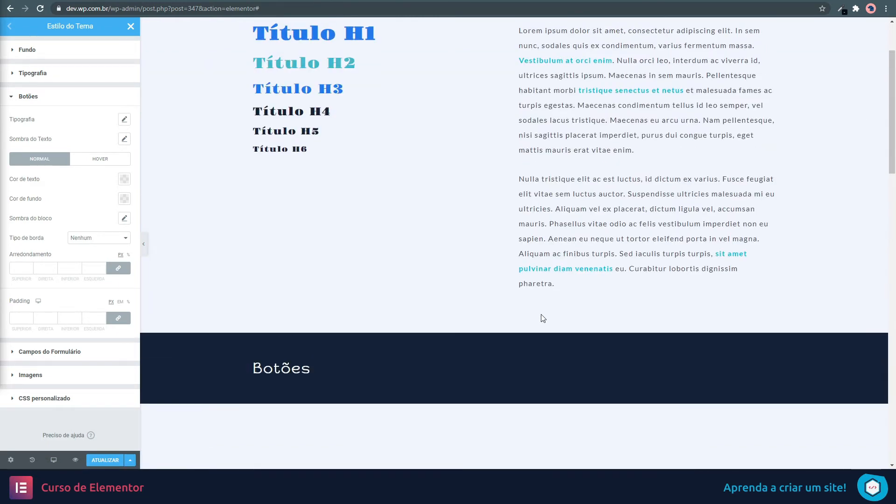
scroll(541, 317, up, 2)
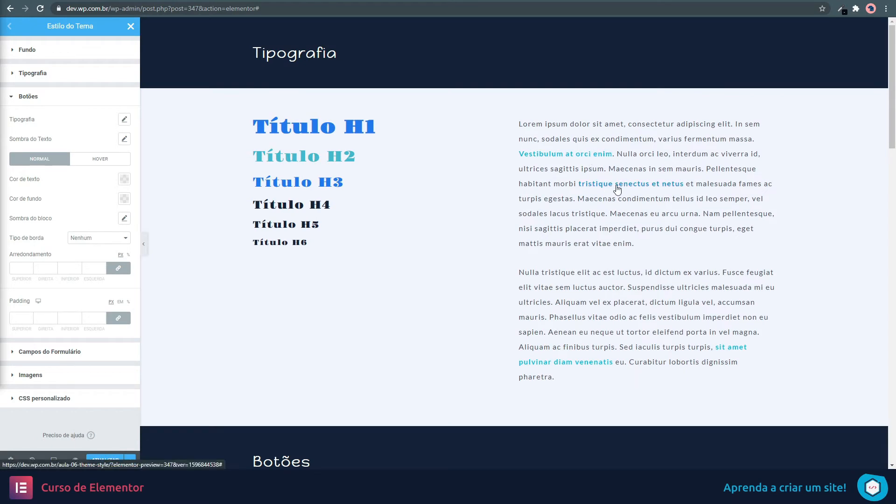
scroll(444, 294, down, 8)
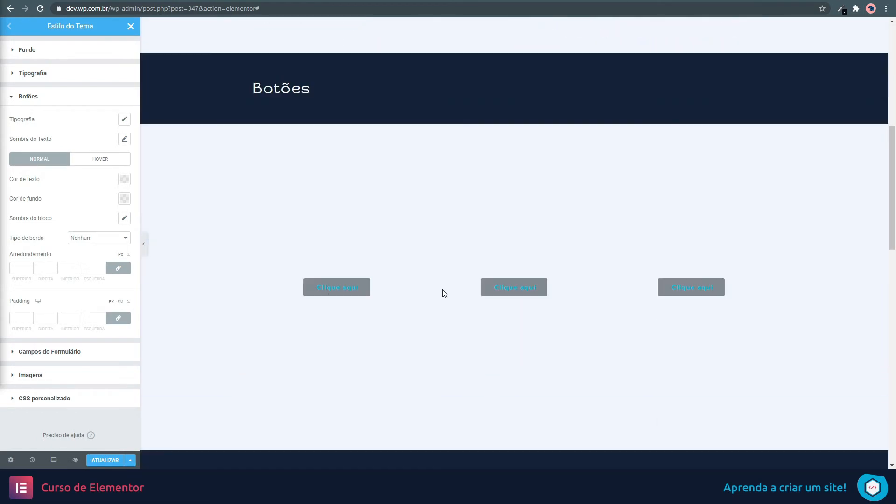
scroll(430, 278, up, 8)
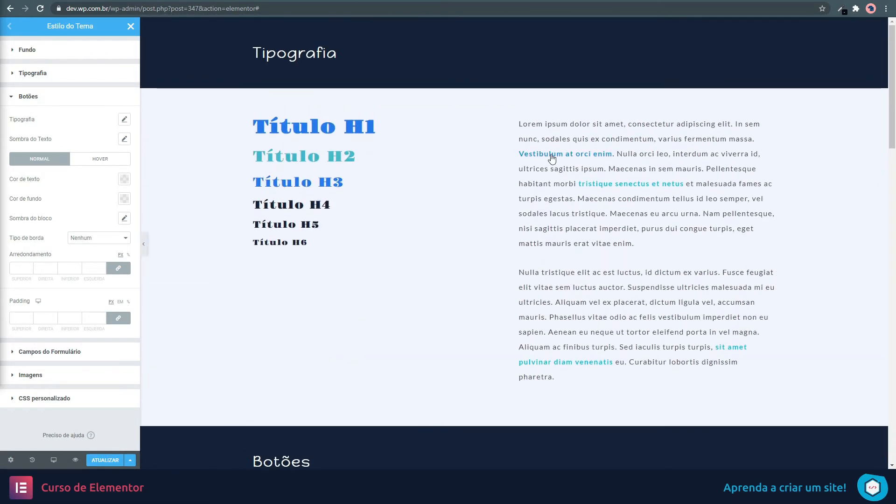
scroll(455, 280, down, 8)
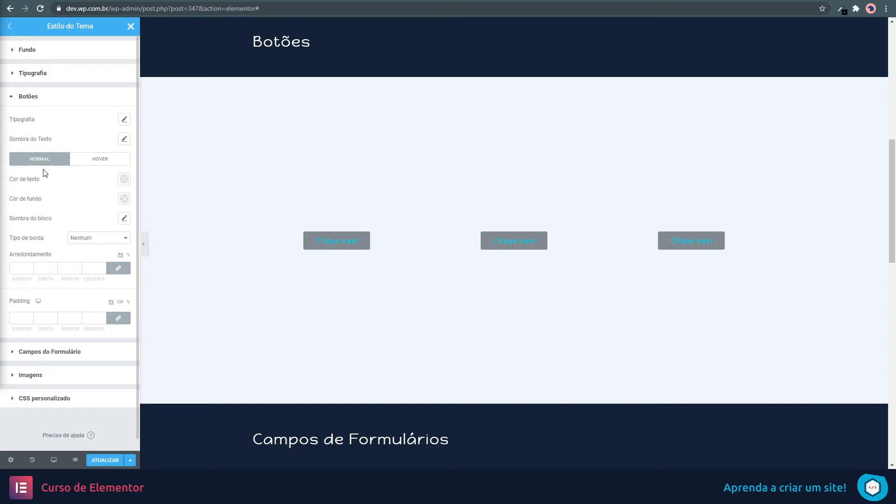
- Set the normal-state button background color to the saved white #FFFFFF
click(123, 199)
click(82, 221)
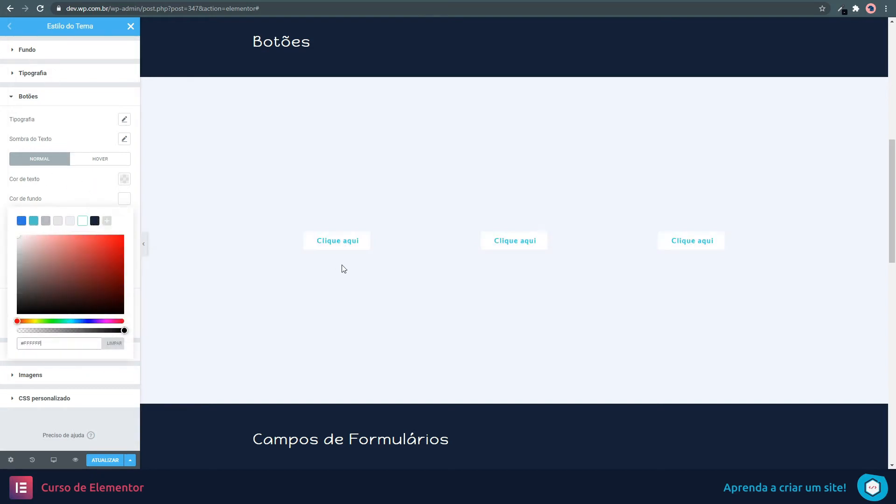
click(71, 221)
click(82, 221)
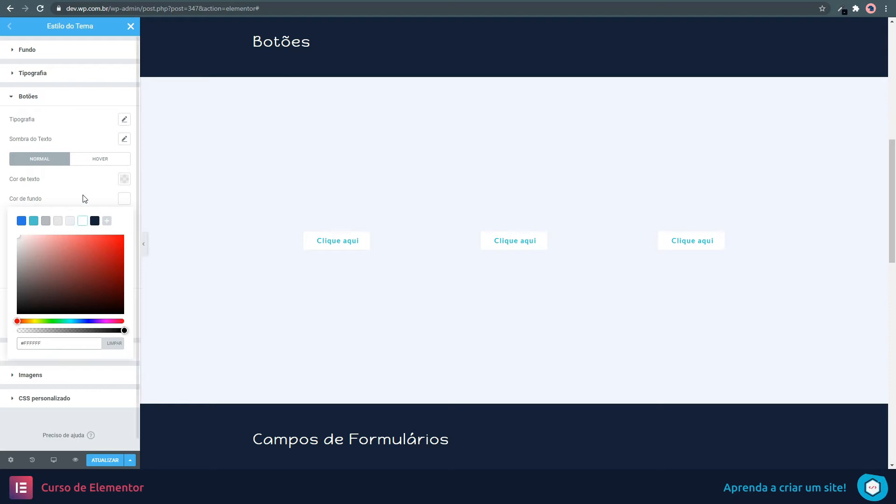
click(84, 195)
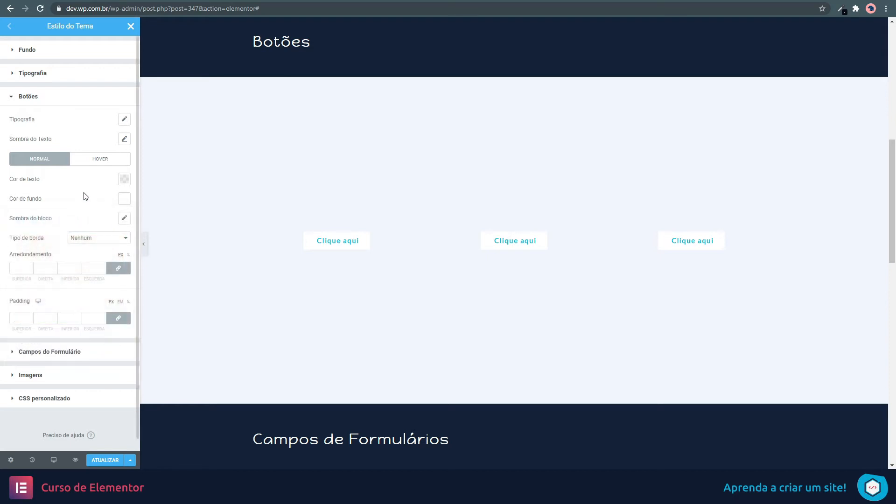
- Set the hover-state button background color to the saved dark navy #152238
click(108, 160)
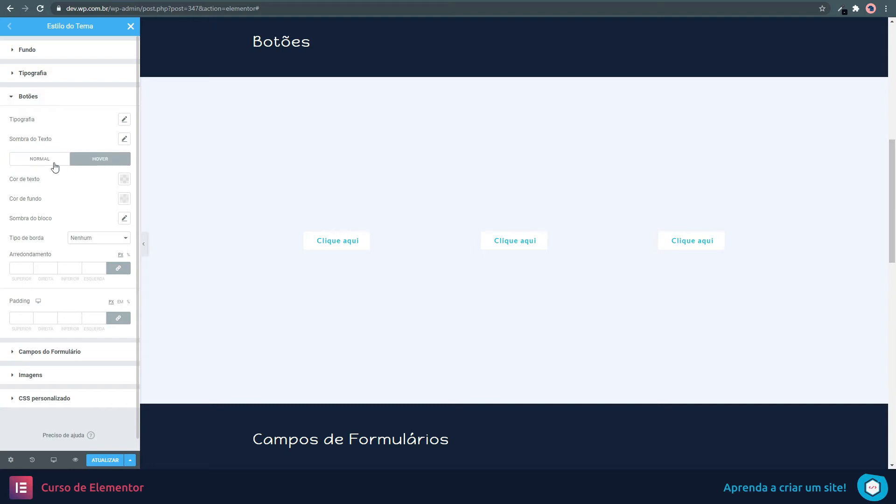
click(53, 163)
click(94, 160)
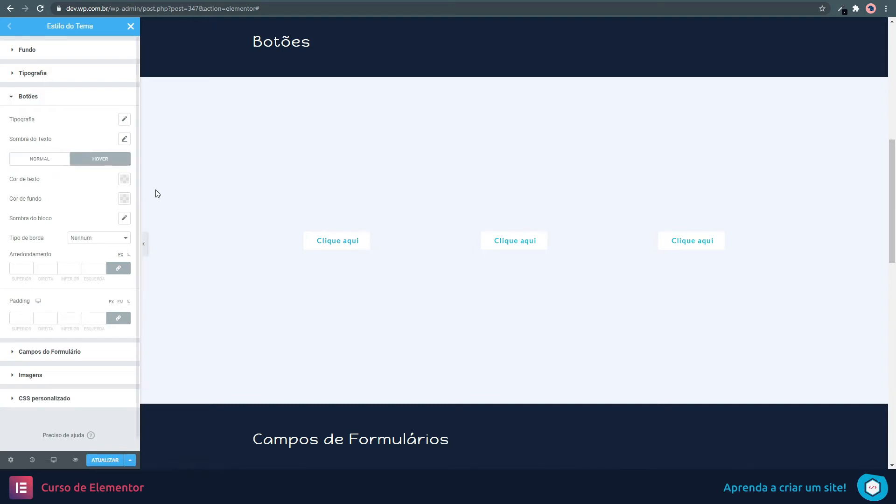
click(124, 198)
click(95, 221)
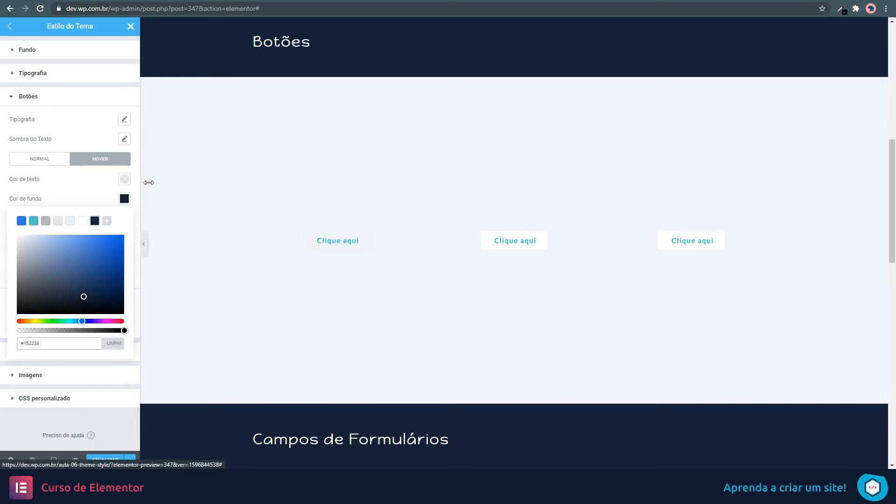
click(90, 184)
- Set the normal-state button corner radius to 20 px on all four corners
click(42, 159)
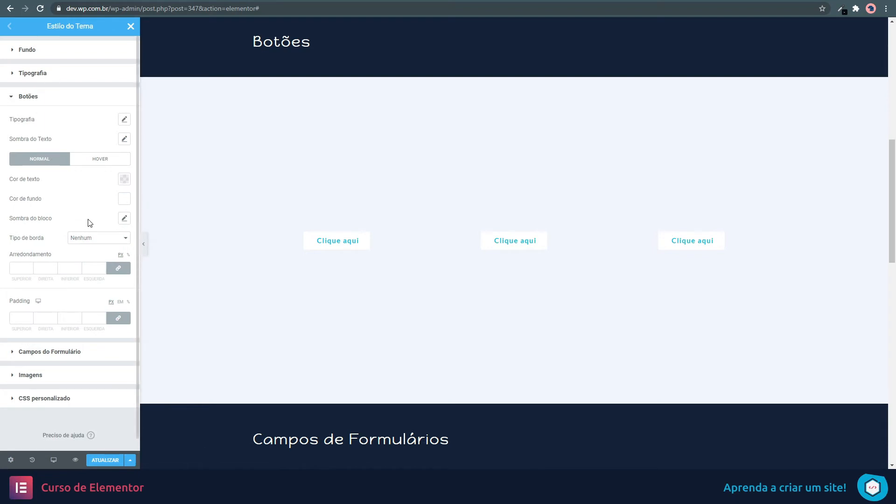
click(18, 268)
text(20)
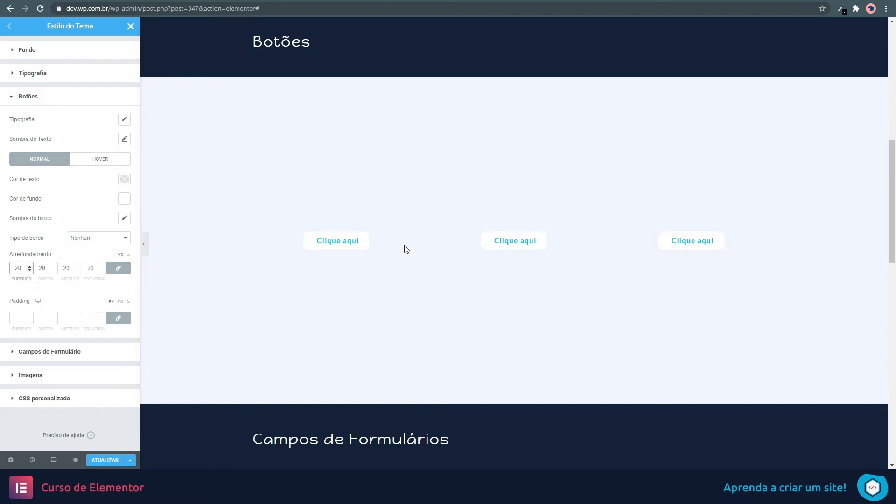
- Set the button corner radius to 10 px, then unlink the padding and set it to 20 px top and bottom, 40 px right and left
double_click(18, 268)
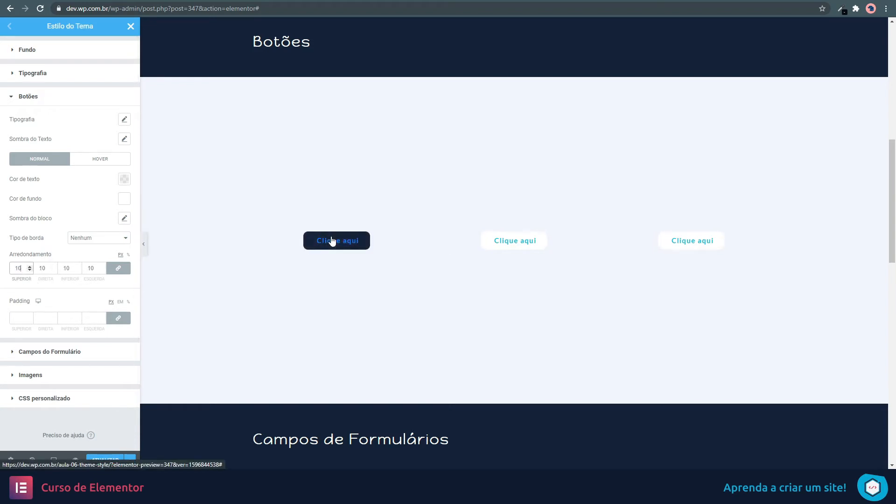
click(20, 319)
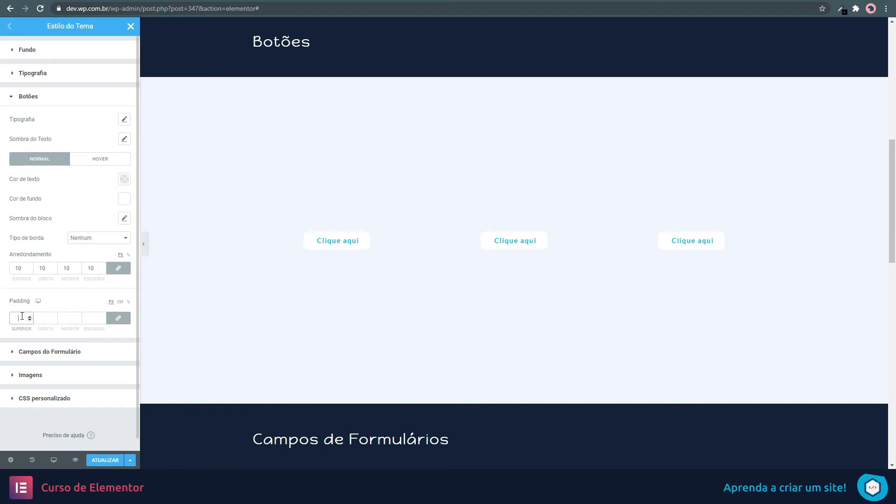
text(20)
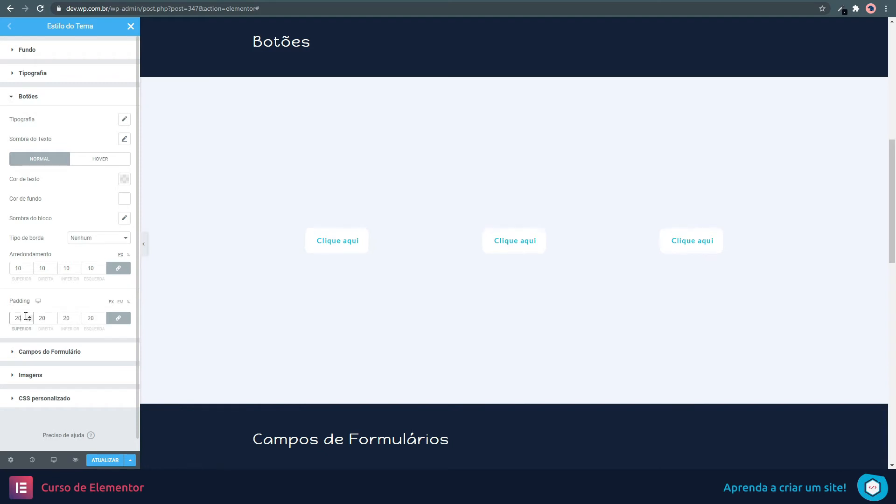
click(119, 319)
key(Tab)
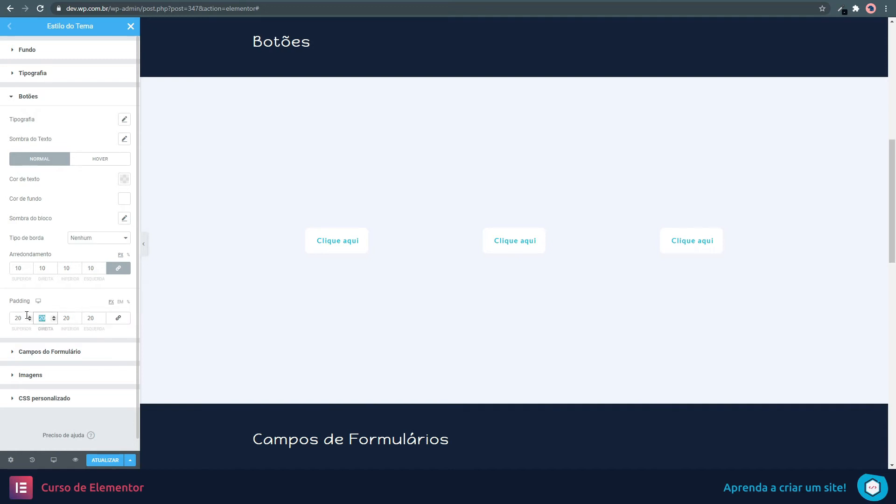
text(40)
key(Tab)
key(Tab)
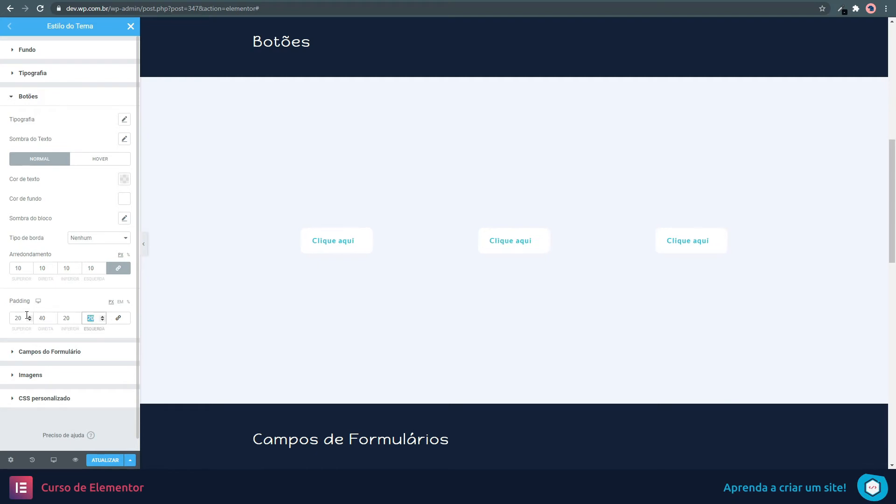
text(40)
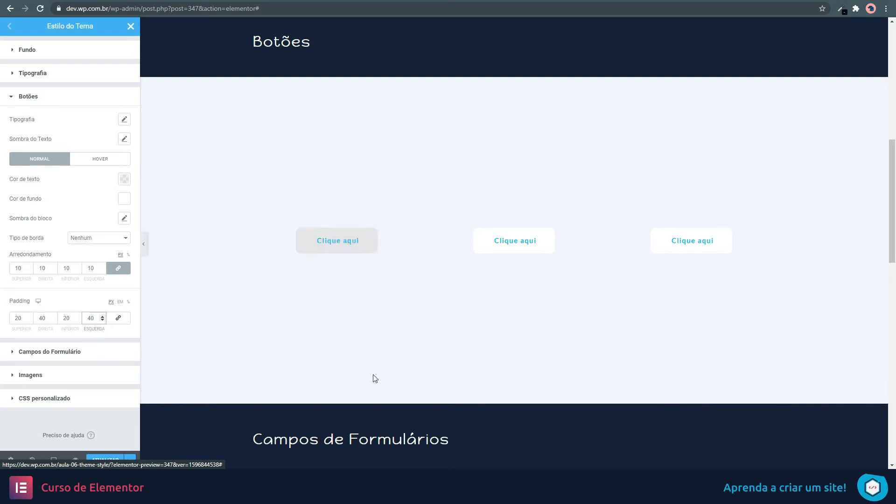
scroll(235, 275, up, 1)
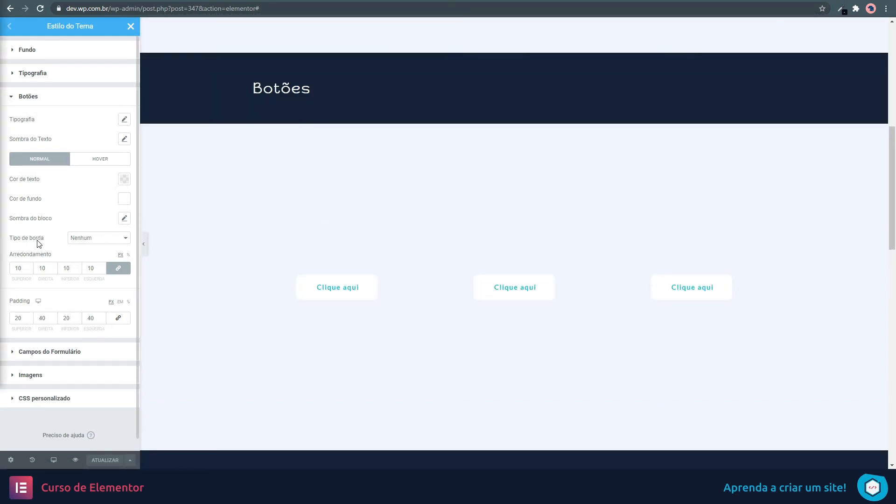
- Give the normal-state buttons a solid border 2 px wide on all sides, then collapse the button options
click(98, 239)
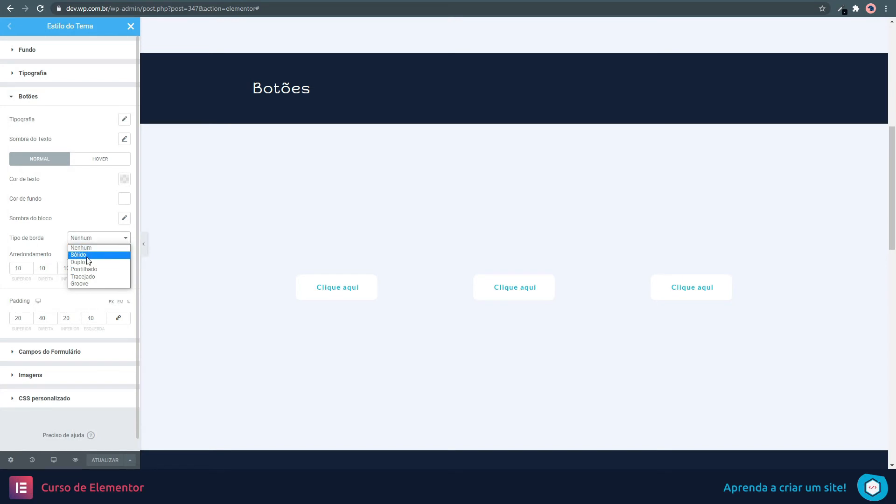
click(87, 255)
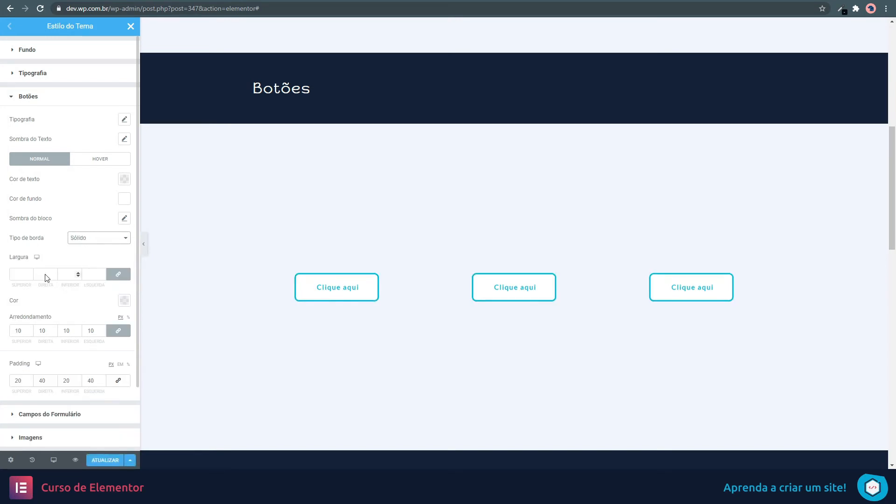
click(22, 276)
text(2)
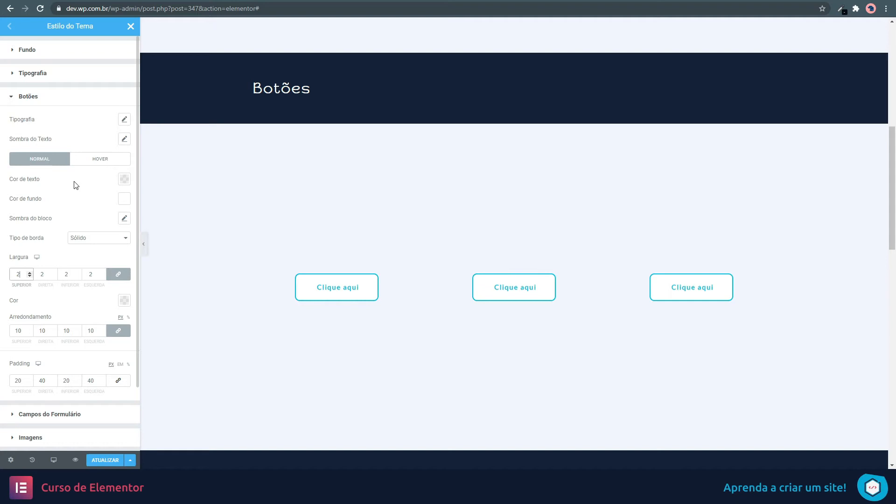
click(66, 98)
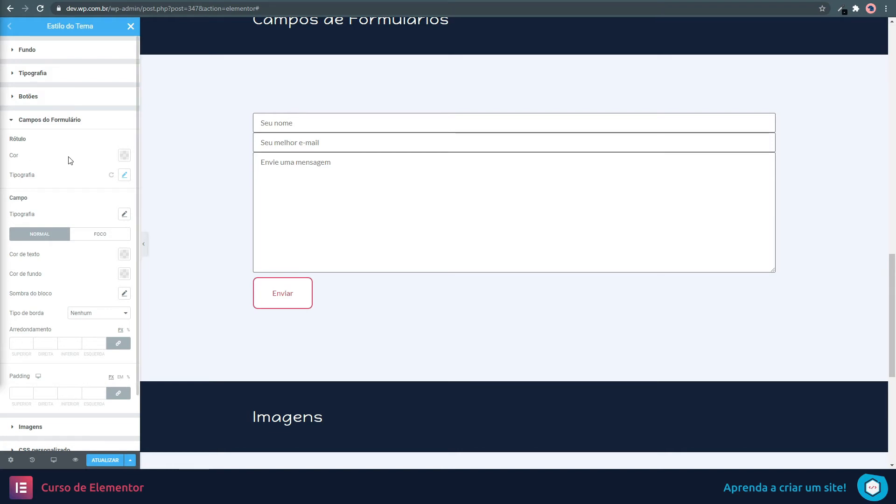
- Reset the form label typography and try a red label color
click(112, 175)
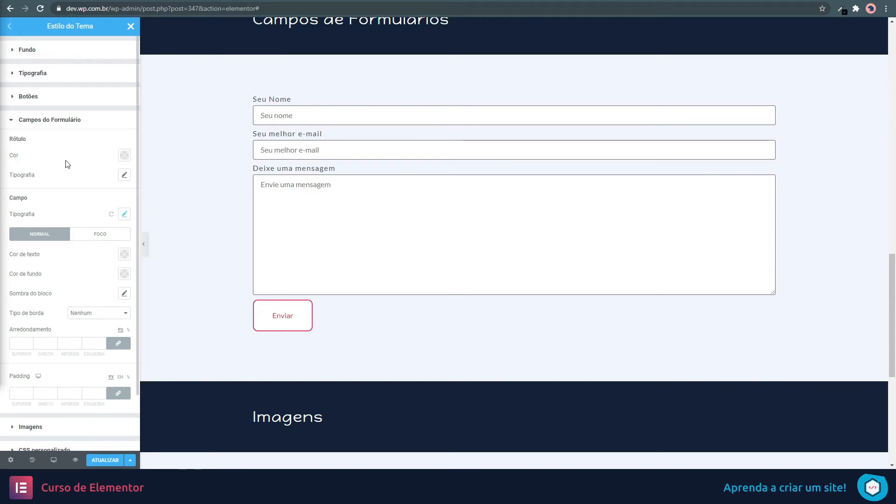
click(125, 157)
drag(95, 234, 87, 213)
click(124, 155)
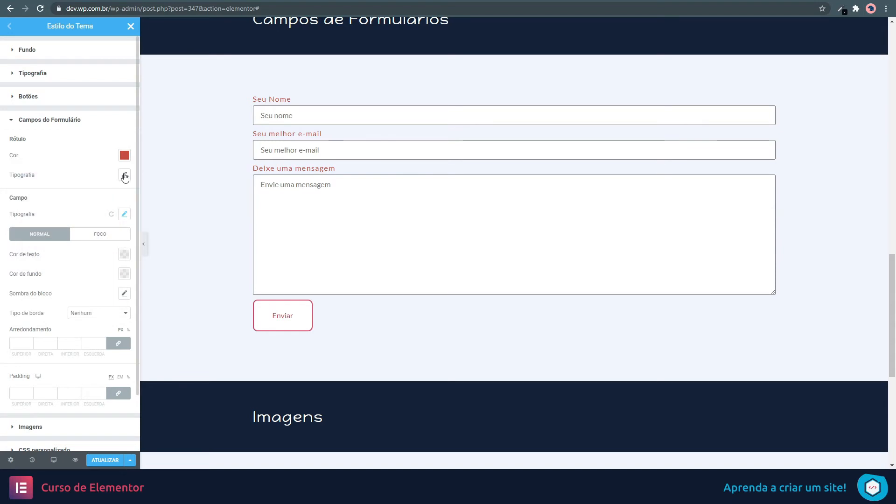
- Set the form label font family to Gravitas One
click(124, 175)
click(97, 200)
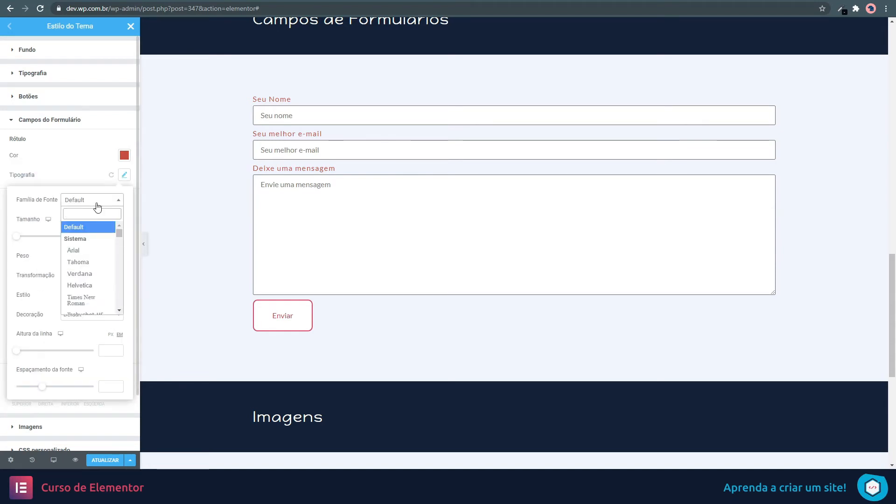
text(grav)
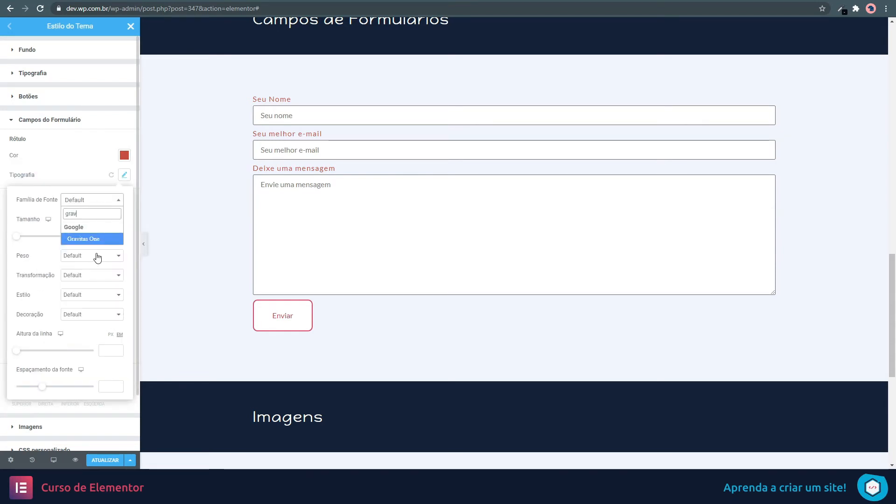
click(86, 237)
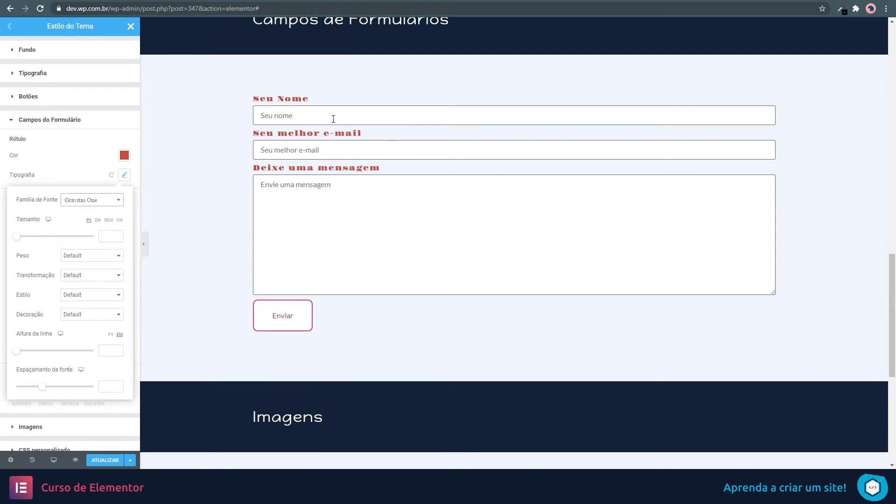
scroll(335, 156, up, 1)
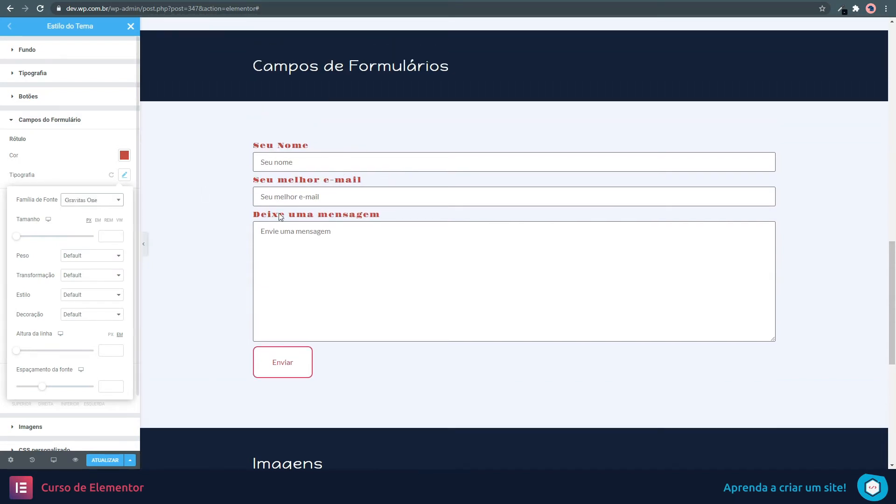
- Set the form label color to the saved dark navy
click(125, 155)
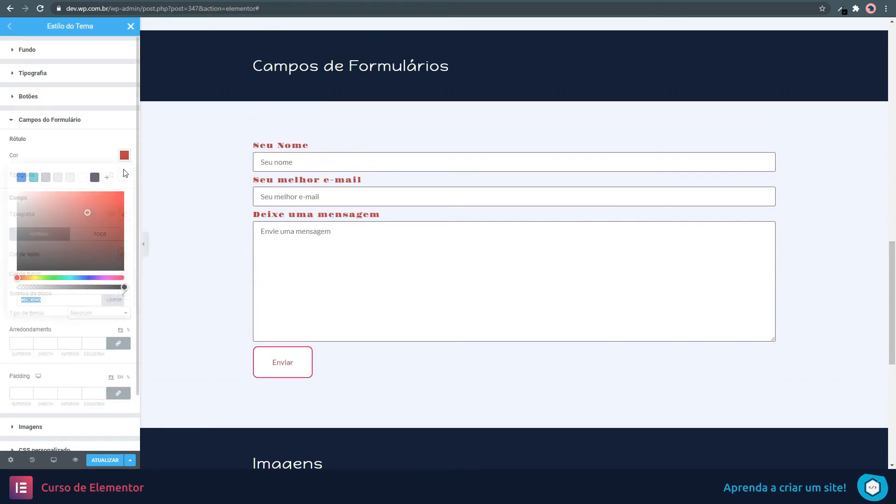
click(94, 177)
click(99, 154)
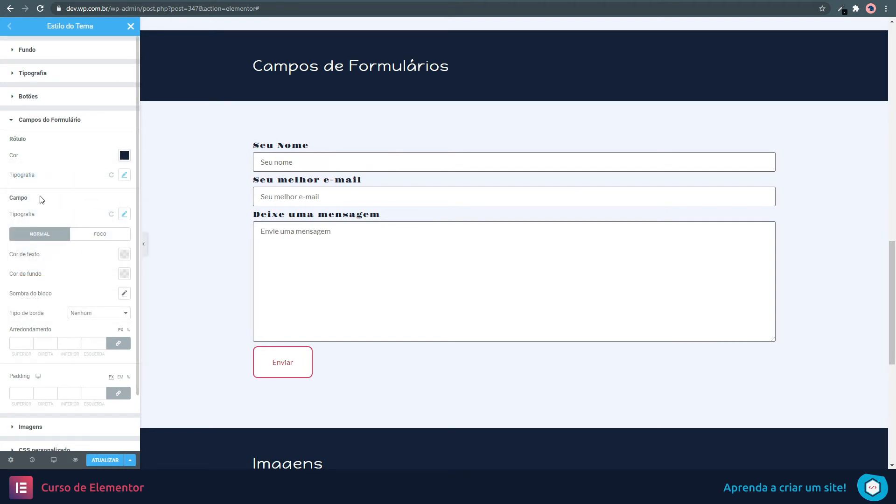
- Try Arial as the form field font family, then return it to Default
click(393, 168)
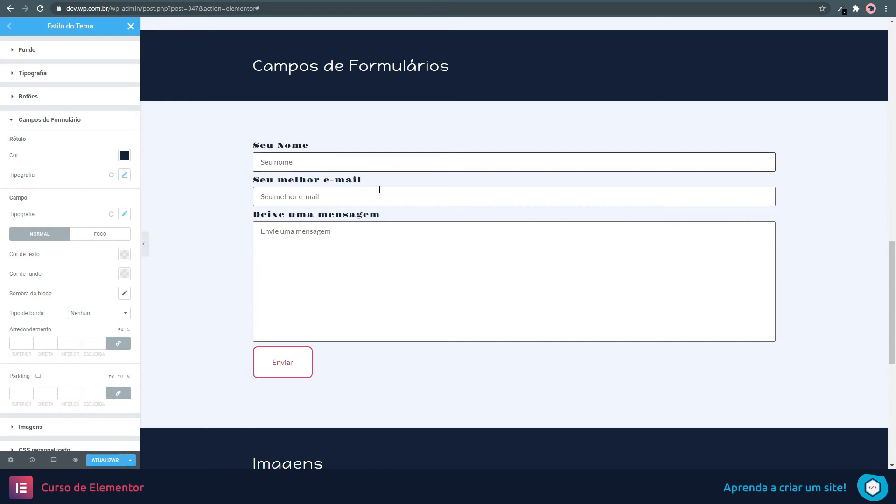
click(380, 191)
click(356, 262)
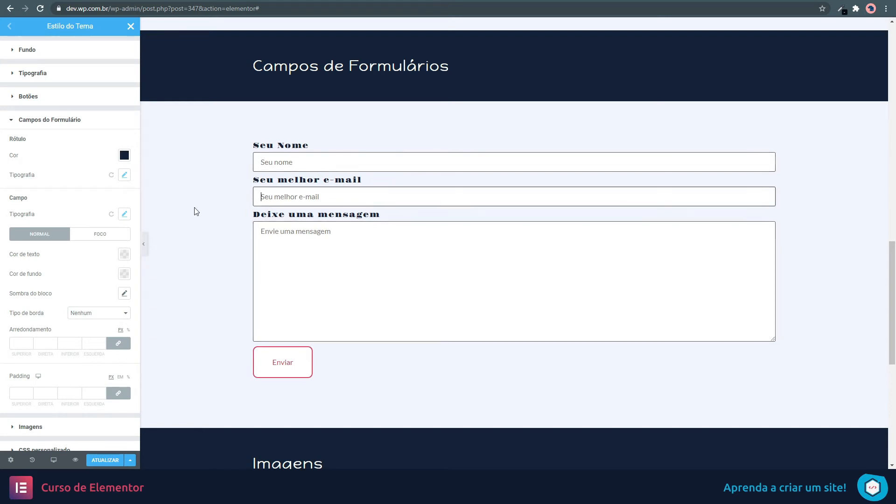
click(124, 215)
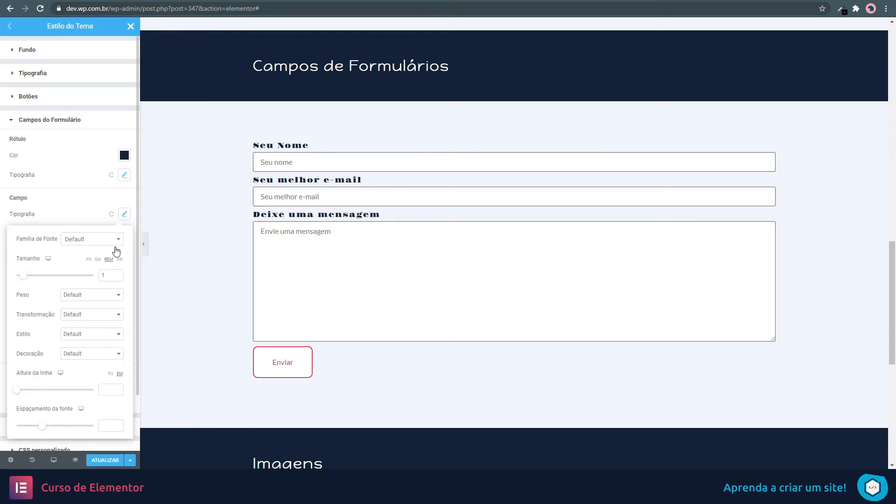
click(78, 246)
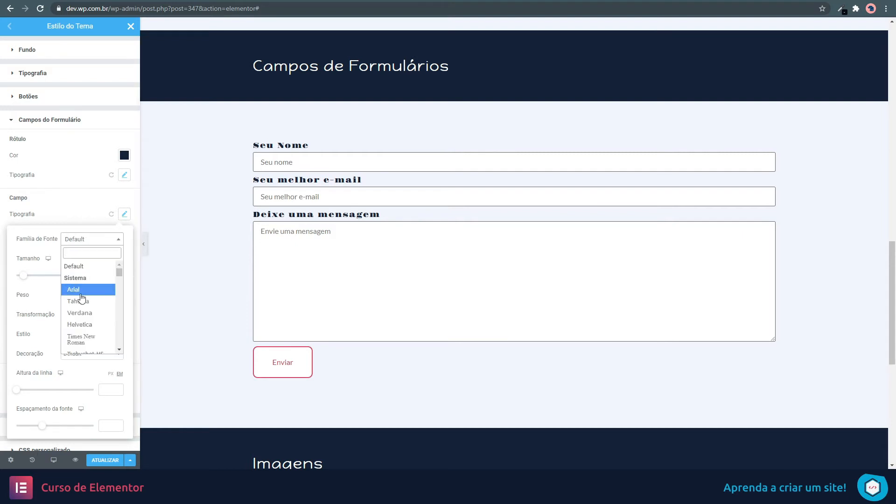
click(81, 288)
click(87, 246)
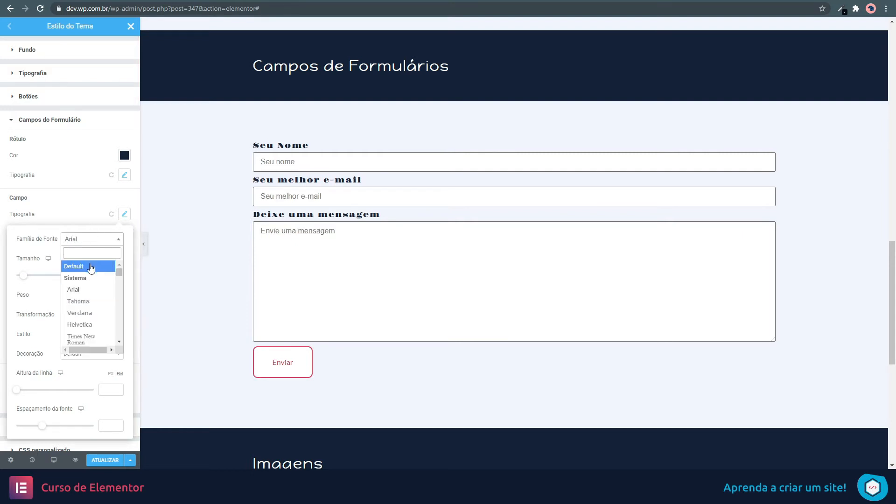
click(88, 266)
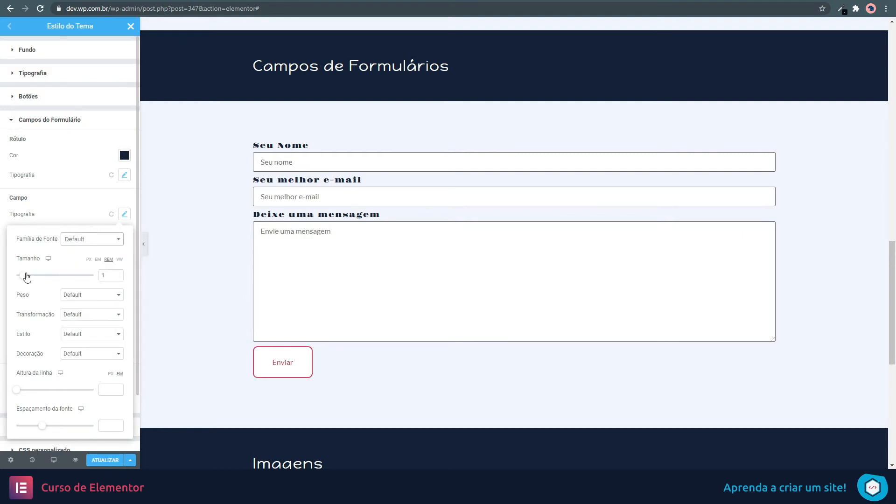
- Try a 1.3 rem text size for the form fields, then reset the field typography
drag(24, 276, 27, 279)
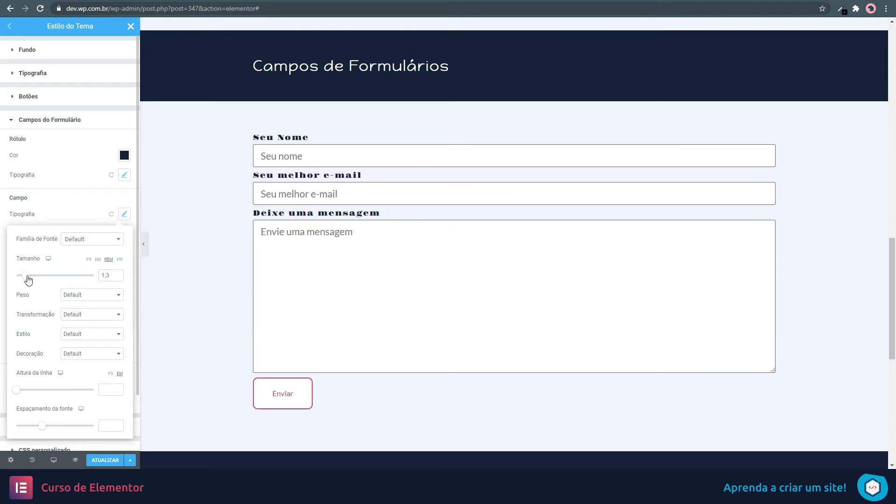
drag(115, 275, 64, 267)
click(111, 214)
- Try the muted red #904C4C as the normal-state text color of the form fields
scroll(85, 263, down, 1)
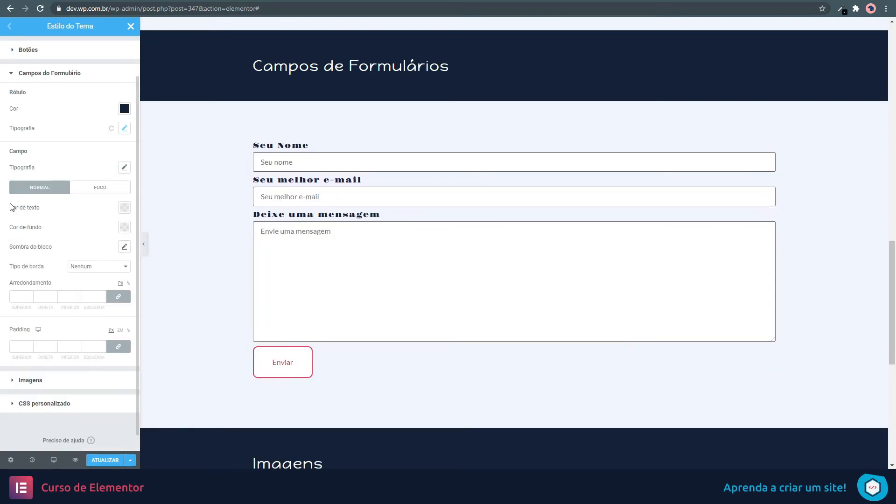
click(124, 207)
drag(66, 266, 69, 282)
click(68, 280)
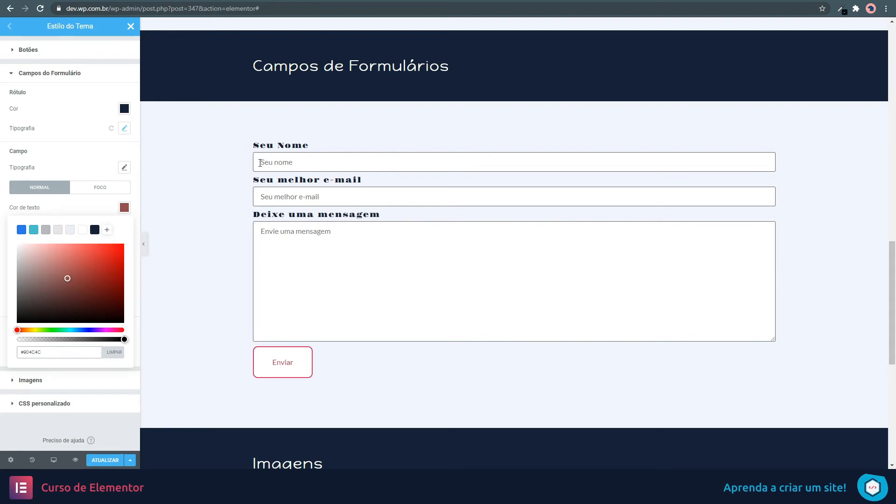
- Fill the preview form's name, e-mail and message fields with the sample text DKALSKDLAKSLDKAS
click(274, 165)
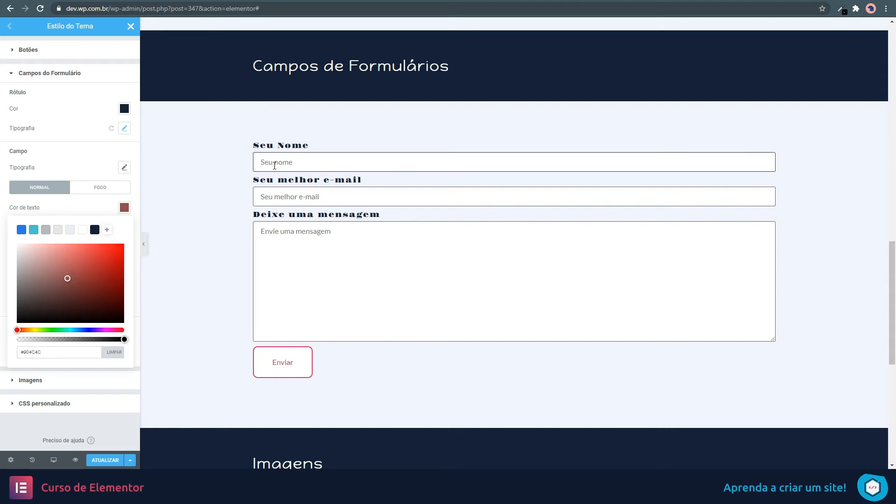
text(DKALSKDLAKSLDKAS)
drag(360, 157, 261, 162)
key(ctrl+c)
click(306, 196)
key(ctrl+v)
click(312, 256)
key(ctrl+v)
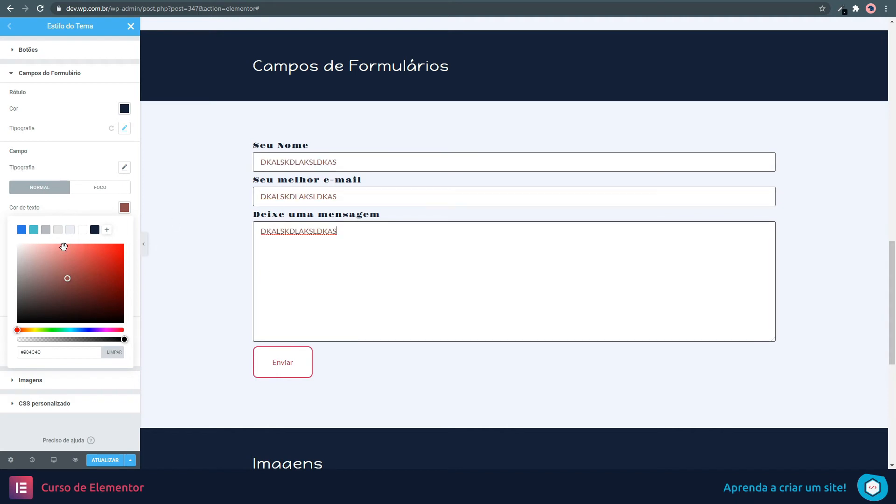
- Try blue and several saved swatches for the form field text, then set its normal-state color to a medium gray
drag(89, 283, 50, 254)
click(95, 229)
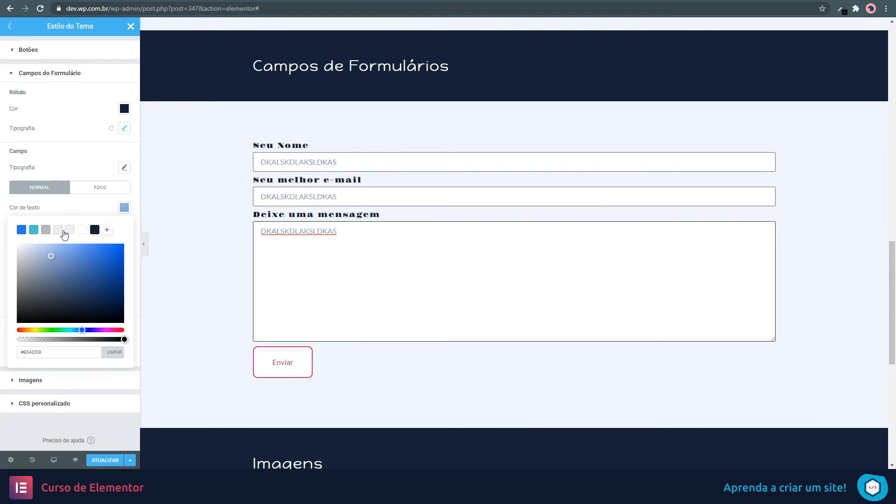
click(69, 230)
click(57, 230)
click(48, 230)
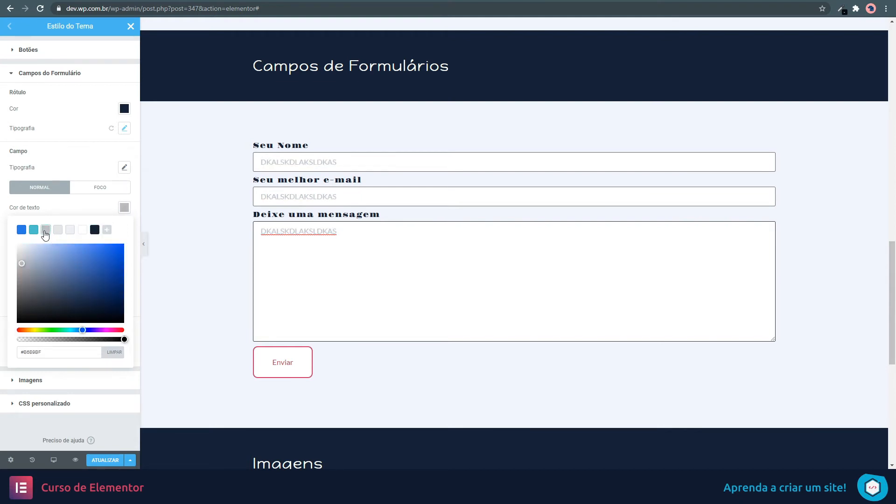
drag(31, 275, 29, 280)
click(89, 206)
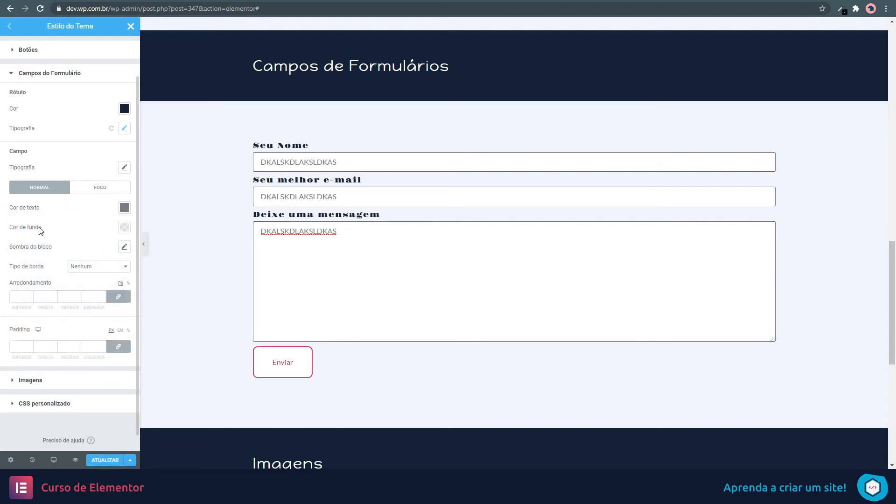
- Try a muted red and a light gray background for the form fields, then set their normal-state background to white
click(125, 228)
click(76, 287)
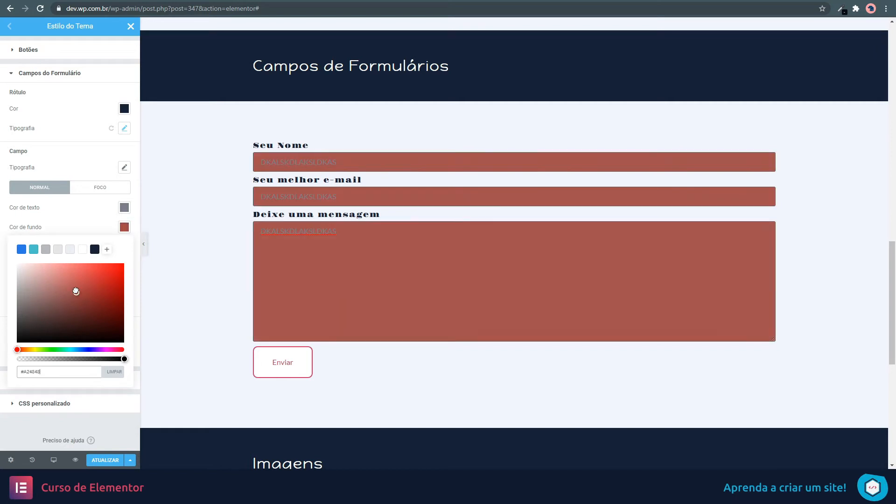
drag(97, 299, 19, 275)
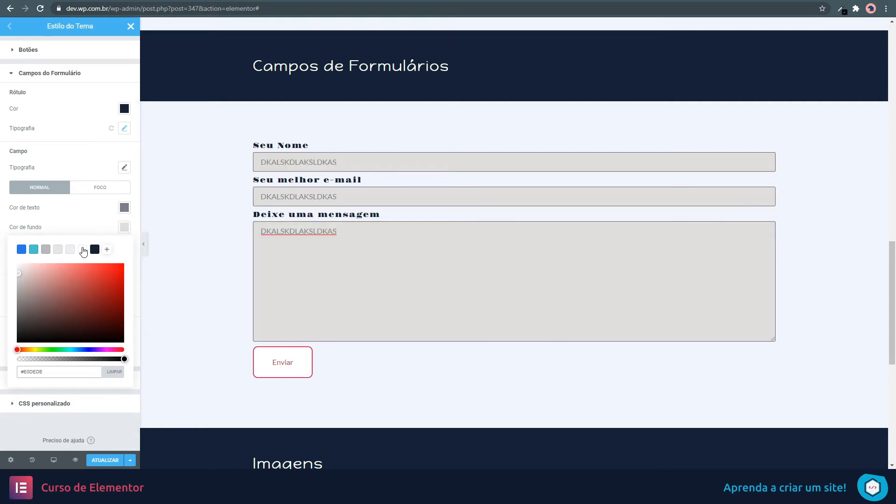
click(82, 250)
click(93, 224)
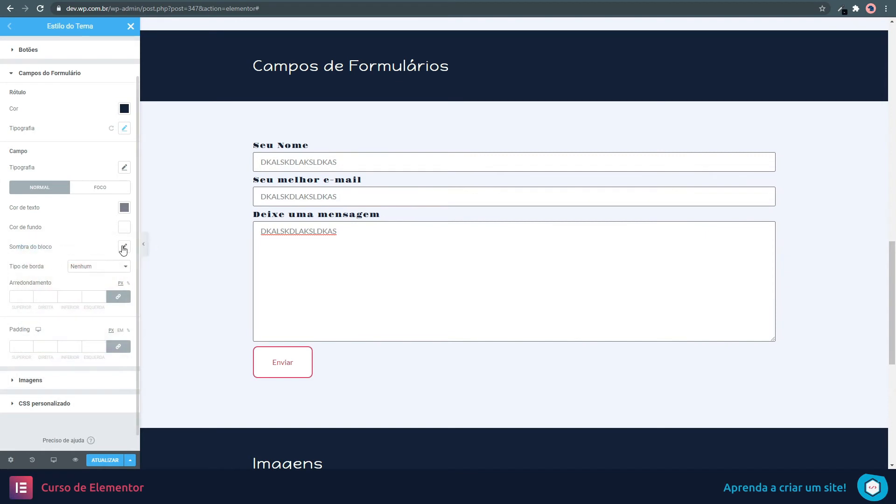
- Add a box shadow in a pale semi-transparent gray to the form fields' normal state
click(124, 248)
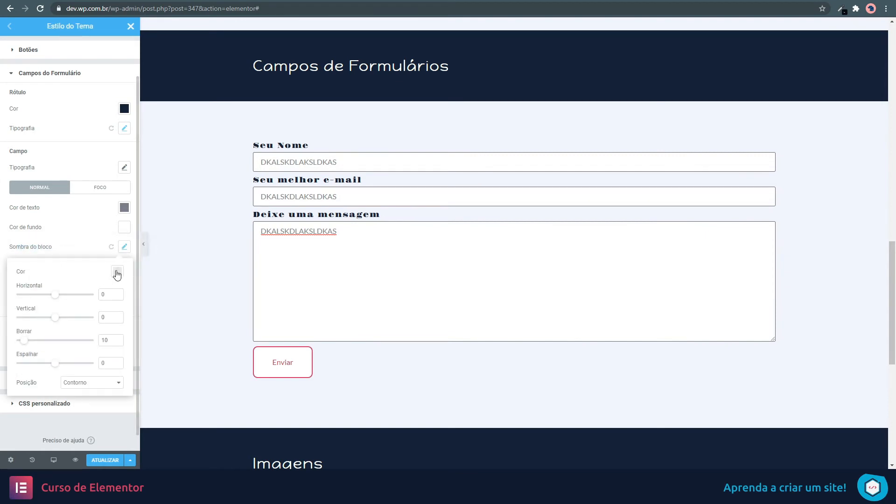
click(117, 272)
click(109, 346)
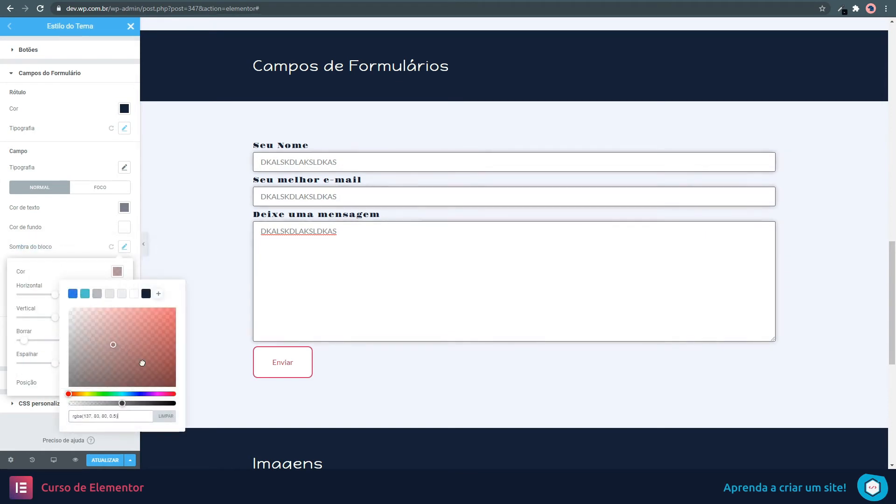
mouse_move(142, 364)
mouse_down()
mouse_move(115, 328)
mouse_move(118, 346)
mouse_move(80, 316)
mouse_move(66, 322)
mouse_up()
click(56, 257)
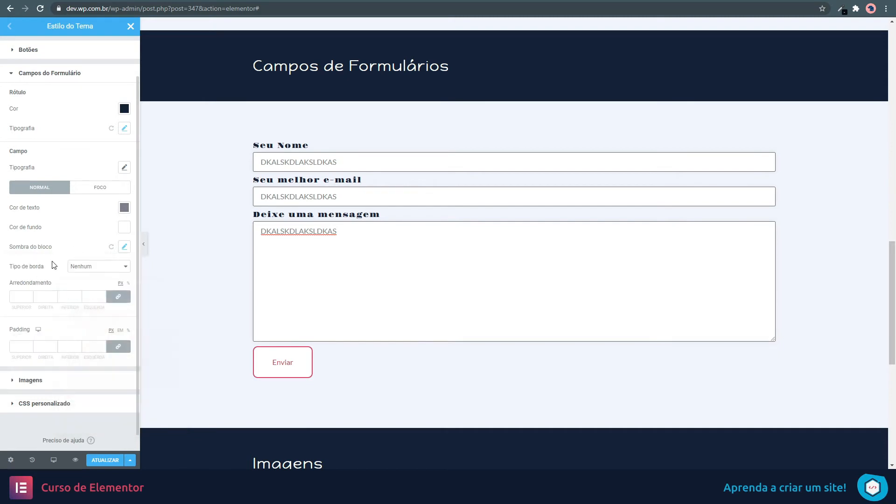
- Set the form fields' normal-state border type to Sólido with a linked width of 2 on all sides
click(97, 270)
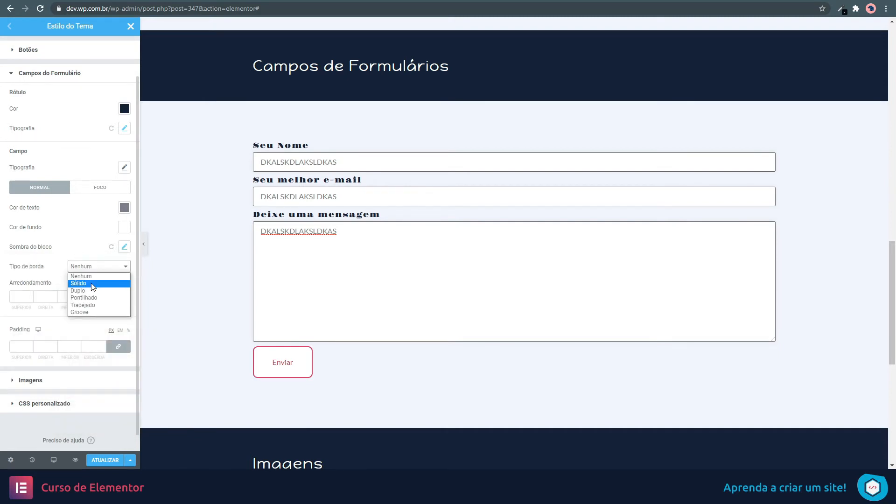
click(93, 283)
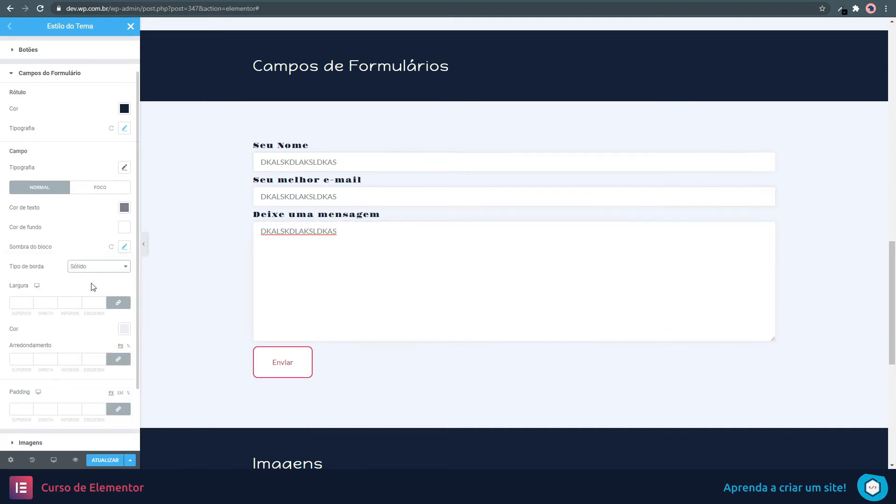
click(21, 302)
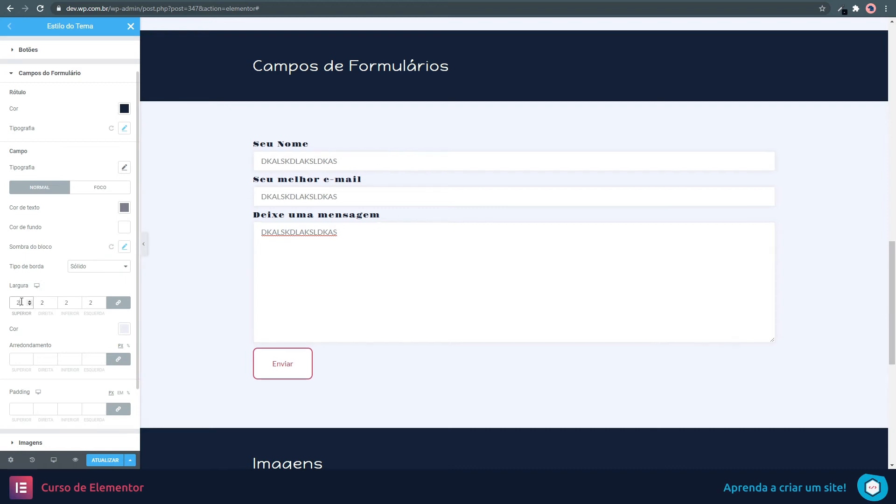
- Set the form fields' border color to light blue and reduce the border width to 0 on all sides
click(124, 329)
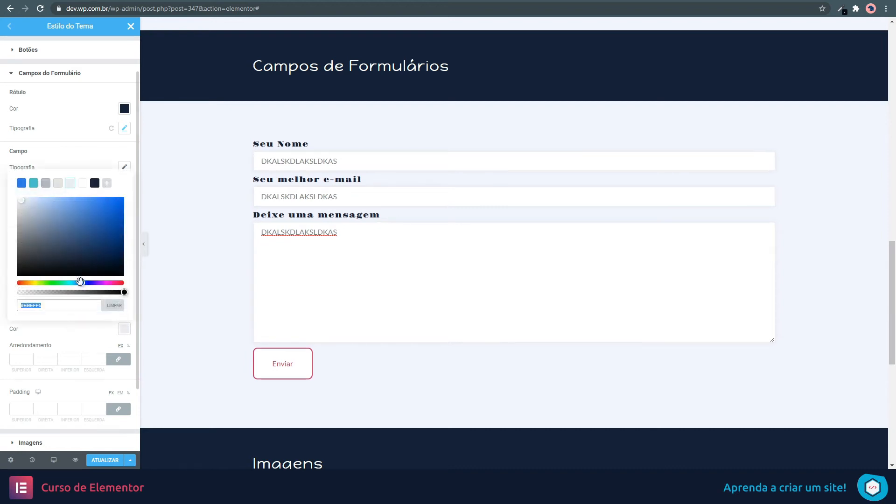
text(#224476)
click(98, 206)
click(43, 207)
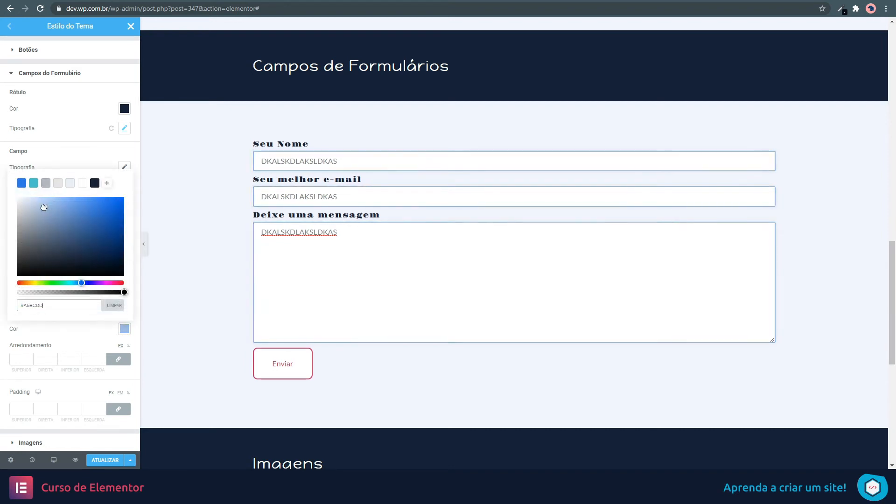
click(54, 341)
double_click(21, 302)
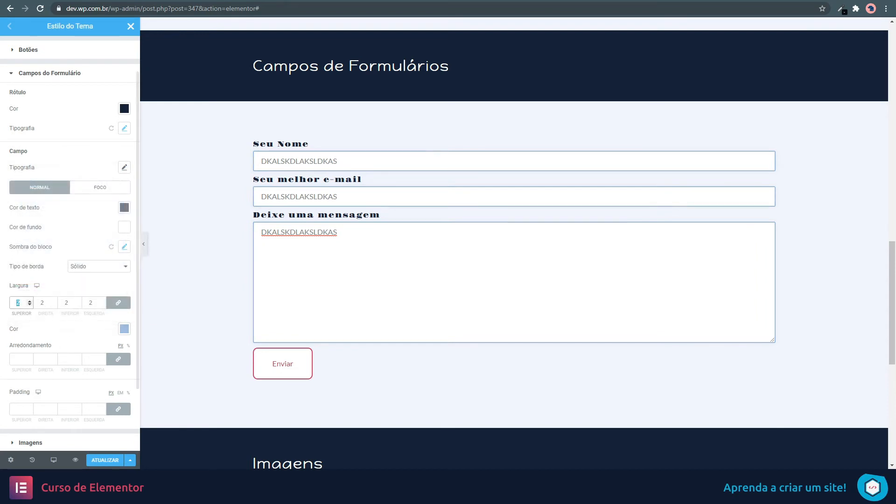
text(0)
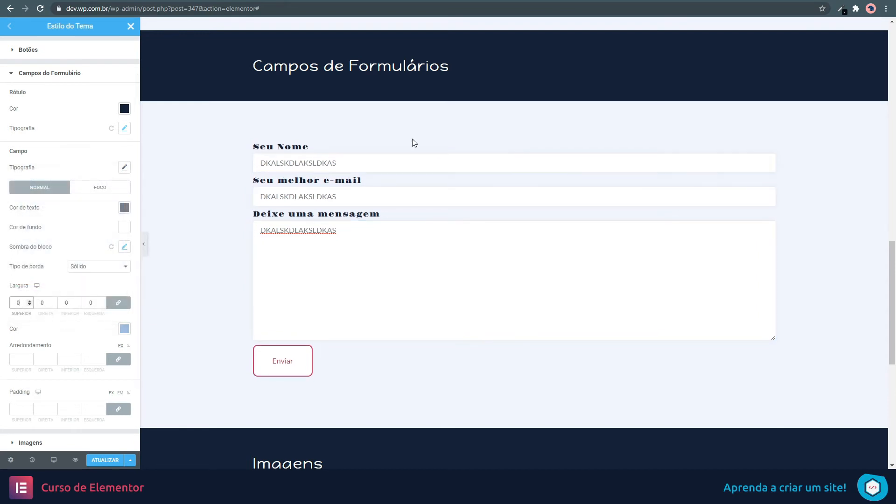
- Try a corner rounding of 20 px on the form fields, then clear the rounding value
scroll(56, 320, down, 2)
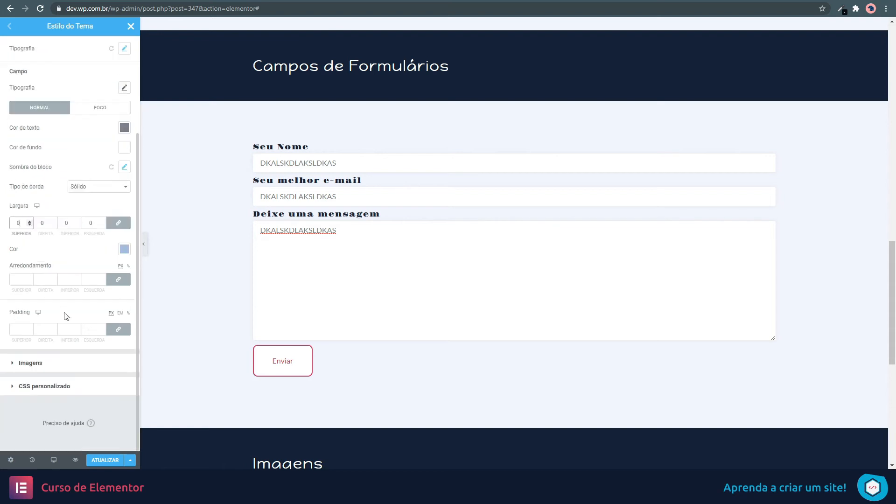
click(13, 280)
text(20)
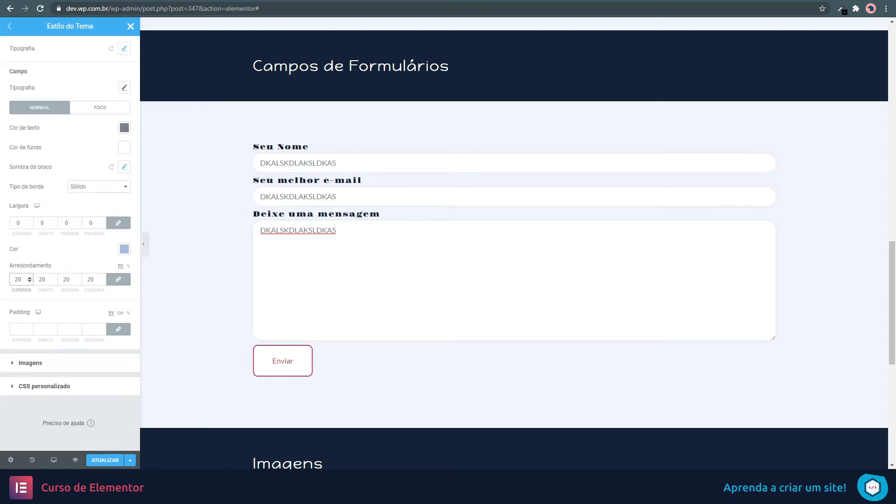
double_click(18, 279)
key(BackSpace)
- Try a form field padding of 30 px, then set the padding to 20 px on all sides
click(18, 328)
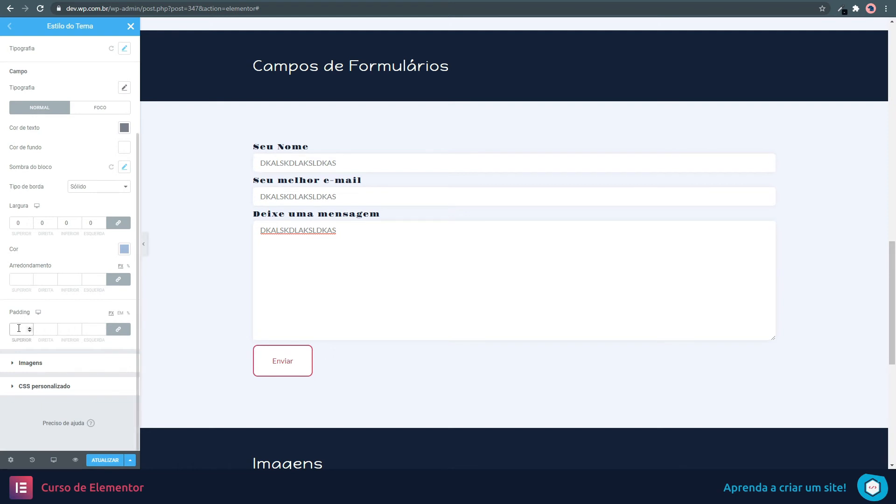
text(30)
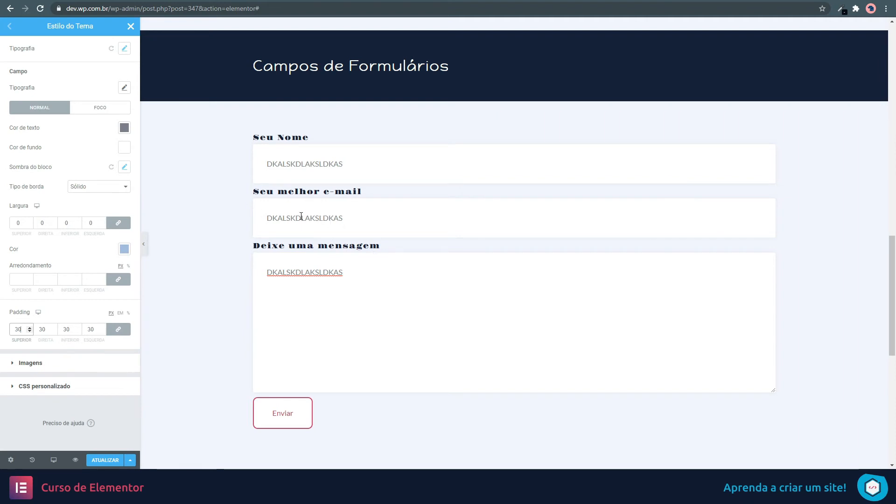
double_click(18, 331)
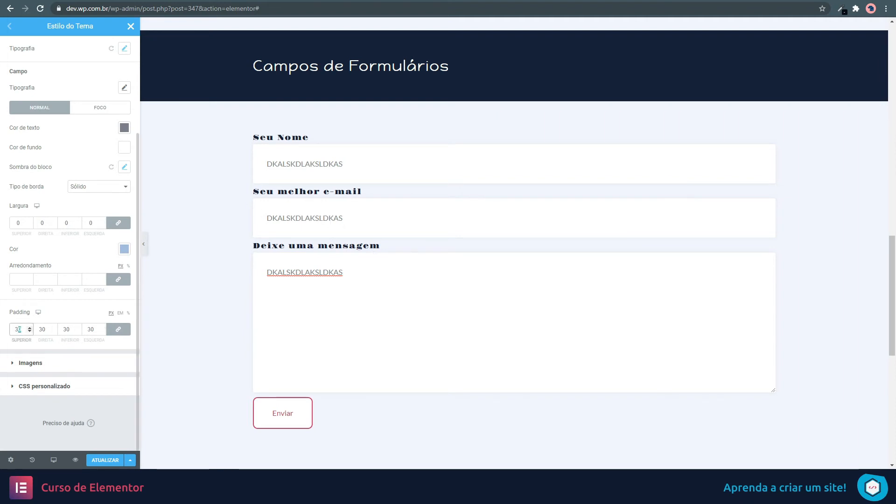
text(20)
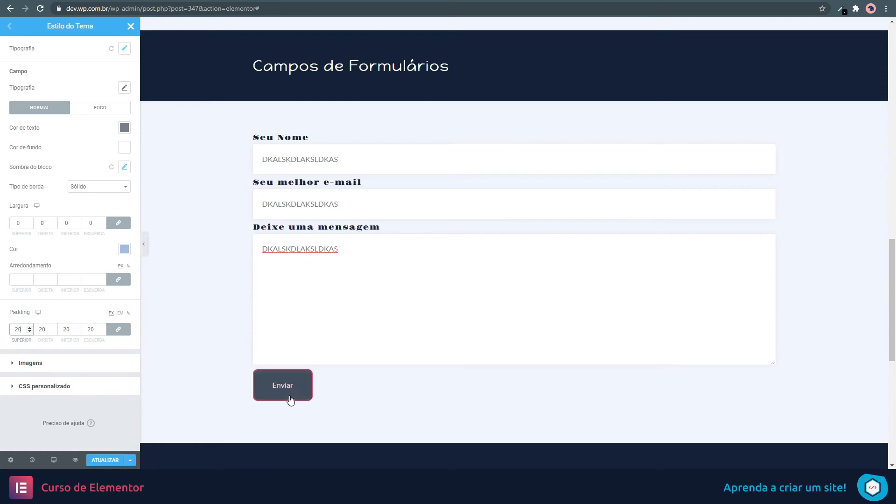
- Inspect the first "Clique aqui" button's code in the browser's developer tools
scroll(281, 390, up, 6)
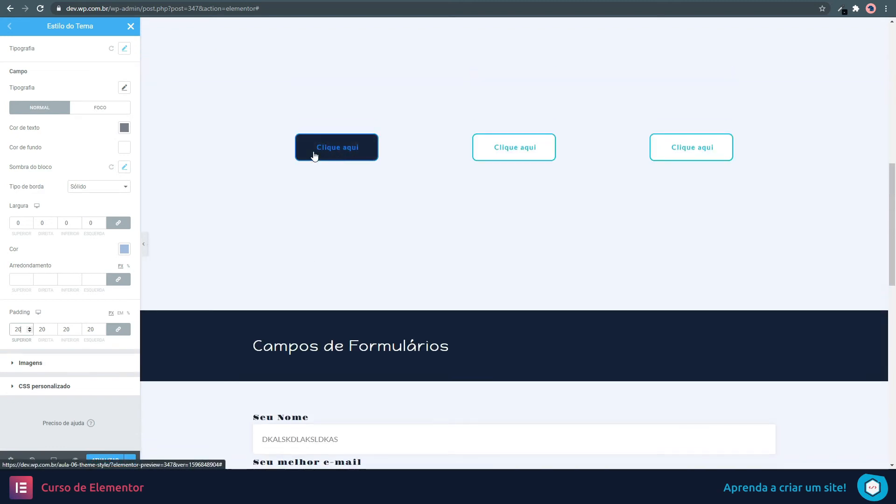
right_click(346, 199)
click(401, 332)
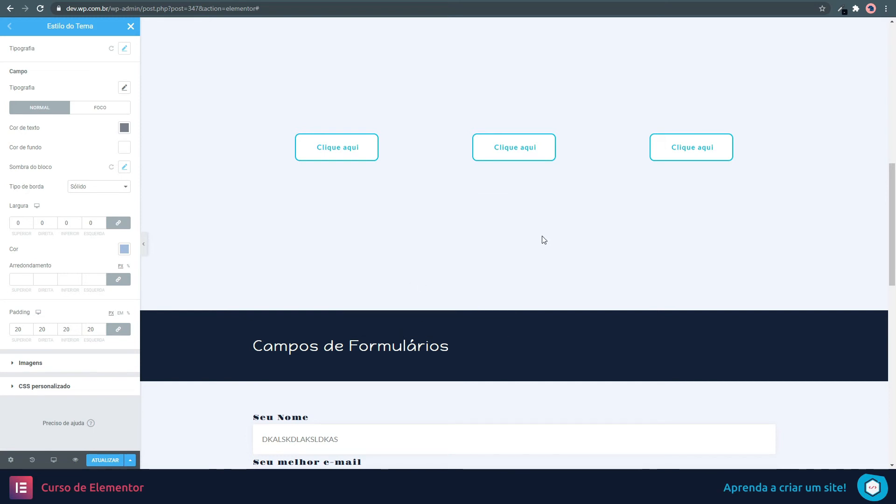
click(611, 64)
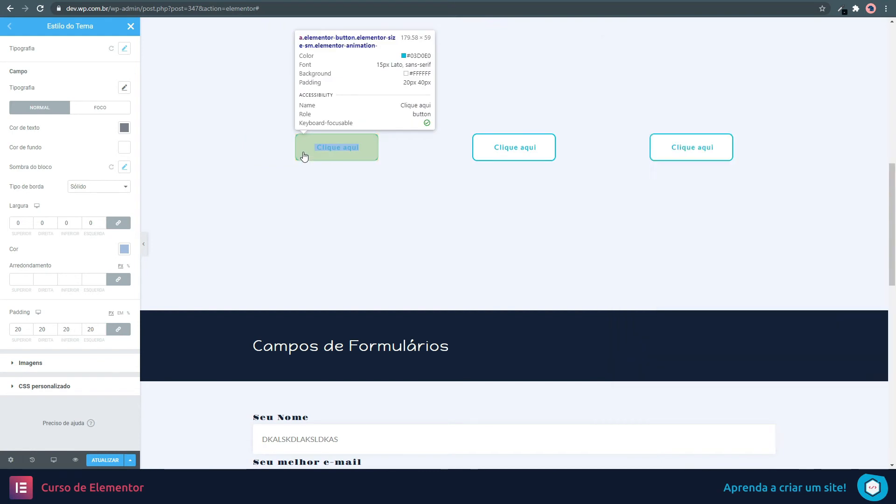
click(303, 153)
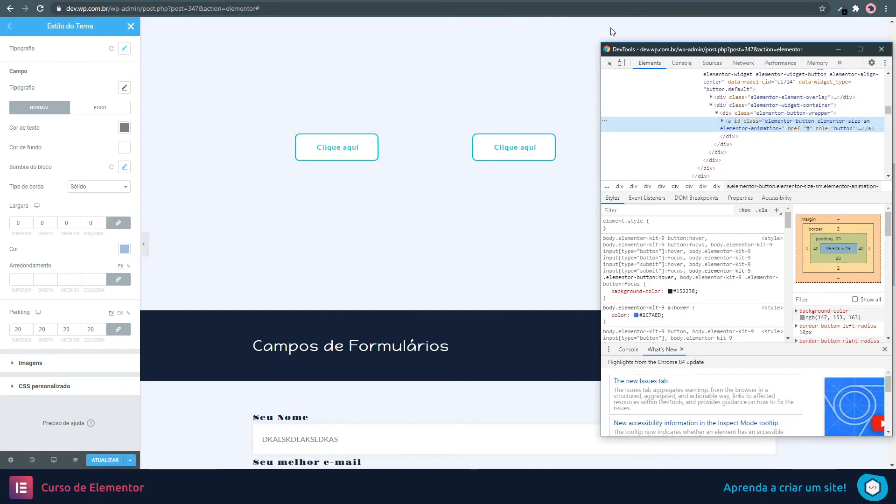
- Inspect the code of the form's "Enviar" submit button, then close the developer tools
click(609, 62)
scroll(405, 260, down, 4)
scroll(385, 252, down, 3)
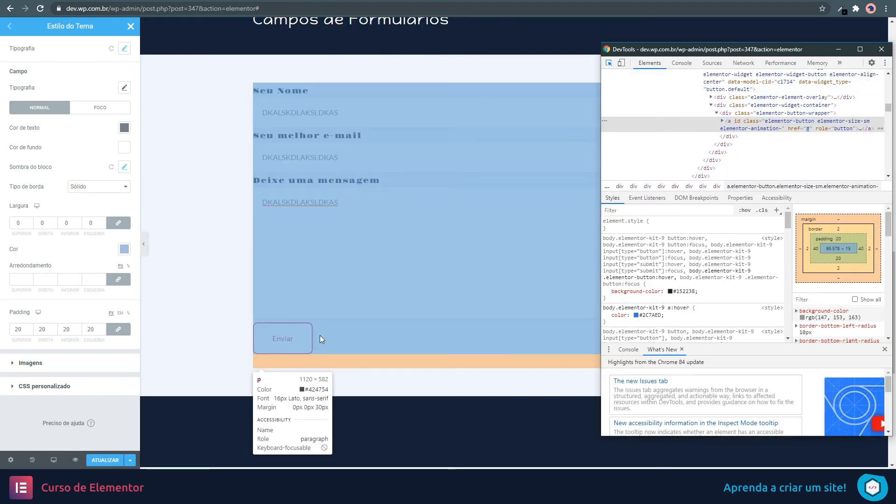
click(301, 337)
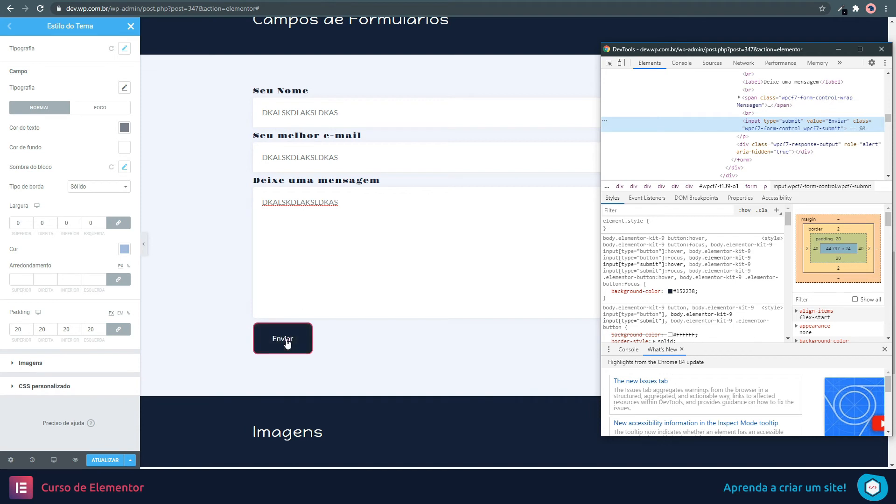
click(882, 49)
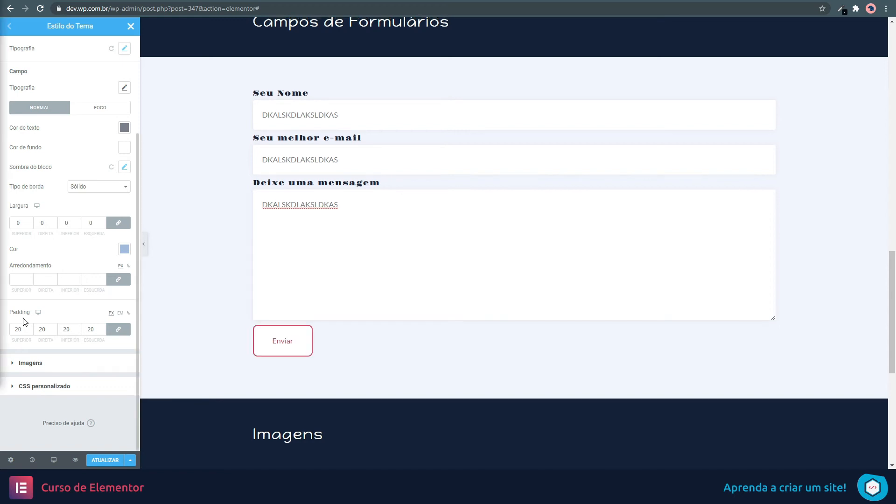
- Try the saved light gray swatches as the form fields' focus-state background, then set it to the very pale blue #F9FCFF
click(100, 107)
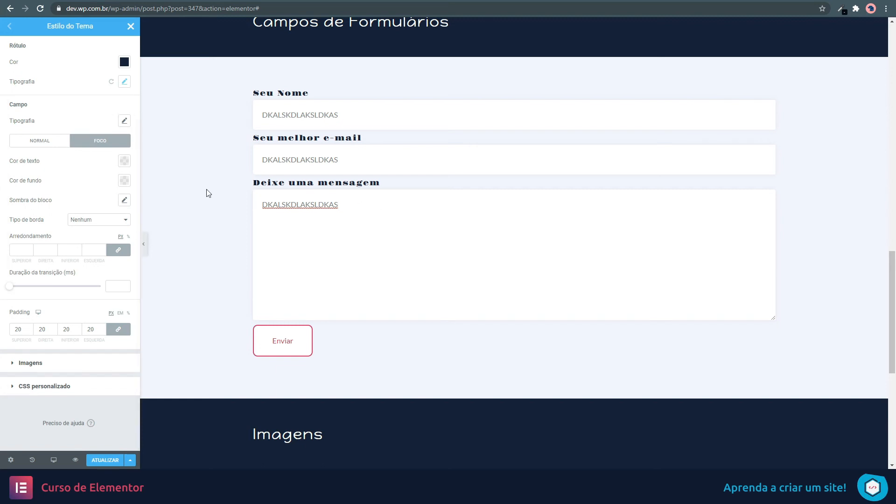
click(123, 180)
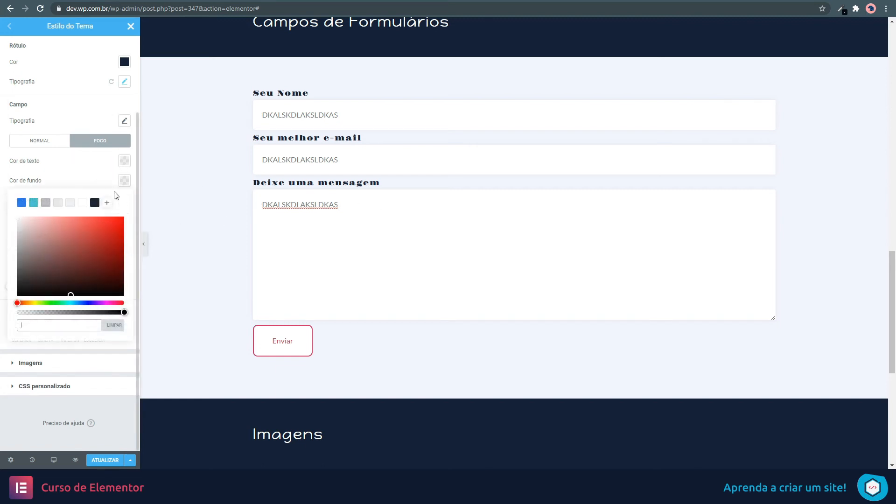
click(70, 202)
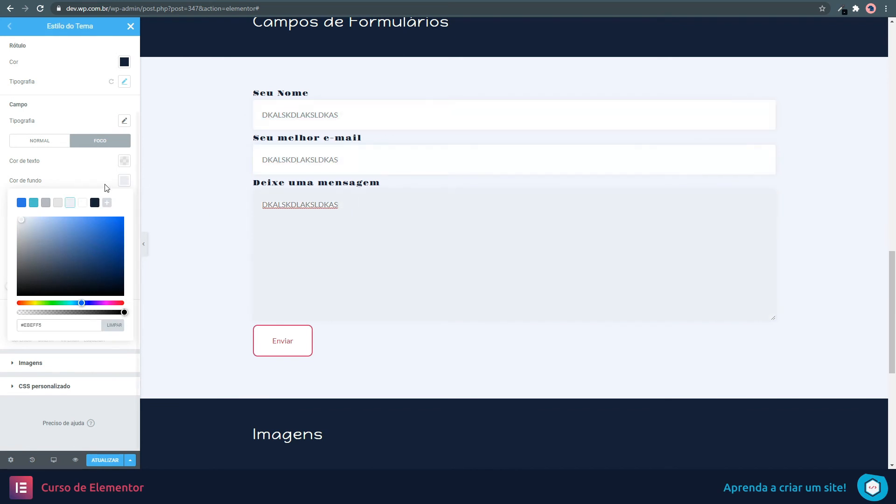
click(58, 202)
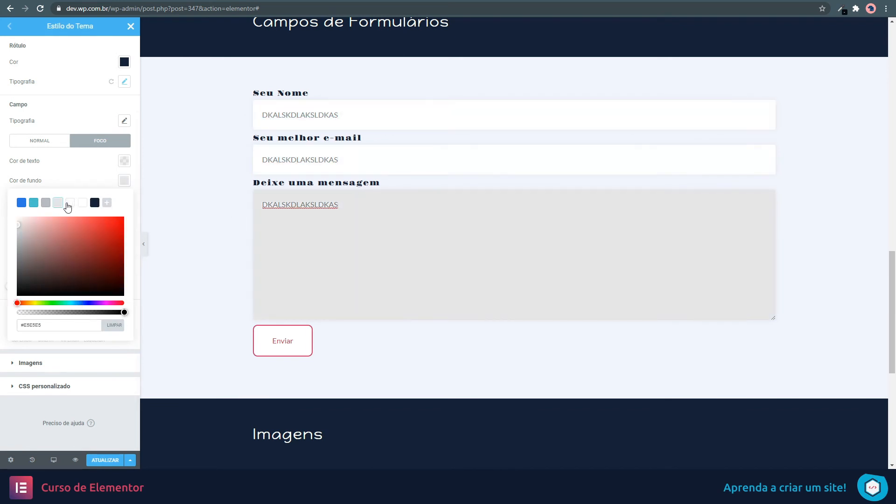
click(69, 203)
drag(30, 234, 17, 220)
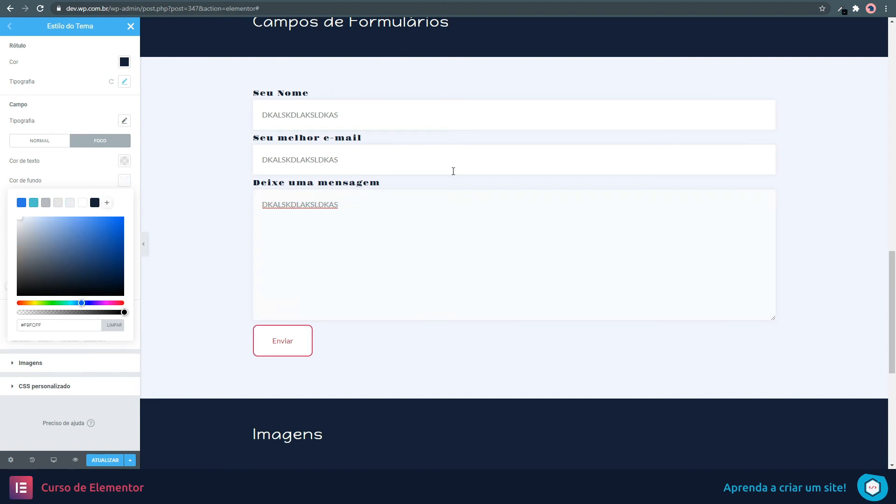
click(86, 173)
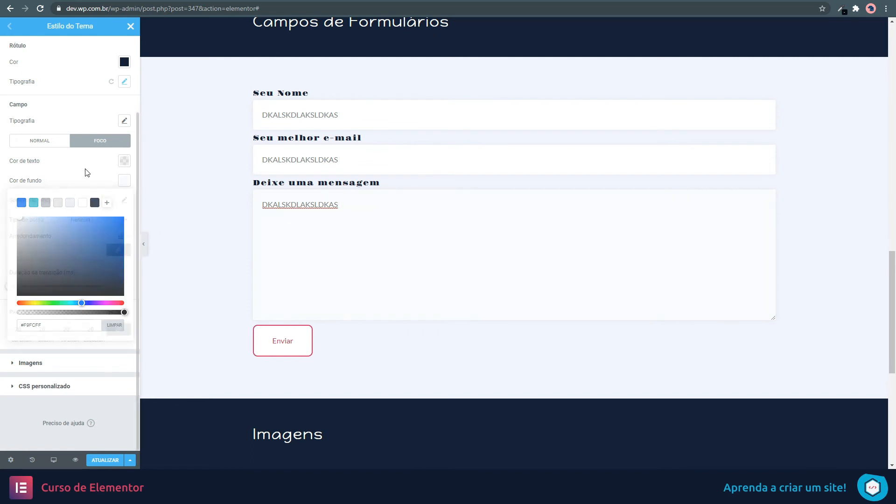
- Try navy #152238 as the focus-state text color, test it in each form field, then set the color to turquoise #4BC3CC
click(124, 161)
click(95, 183)
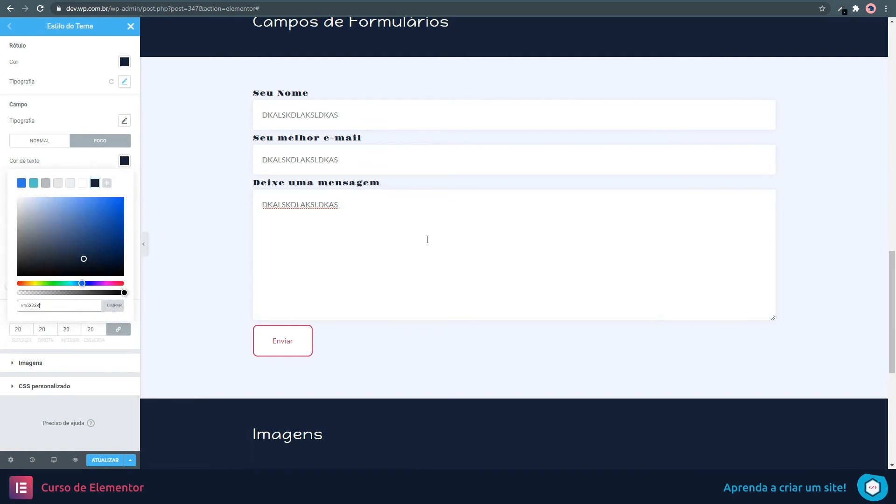
click(427, 240)
click(392, 156)
click(386, 120)
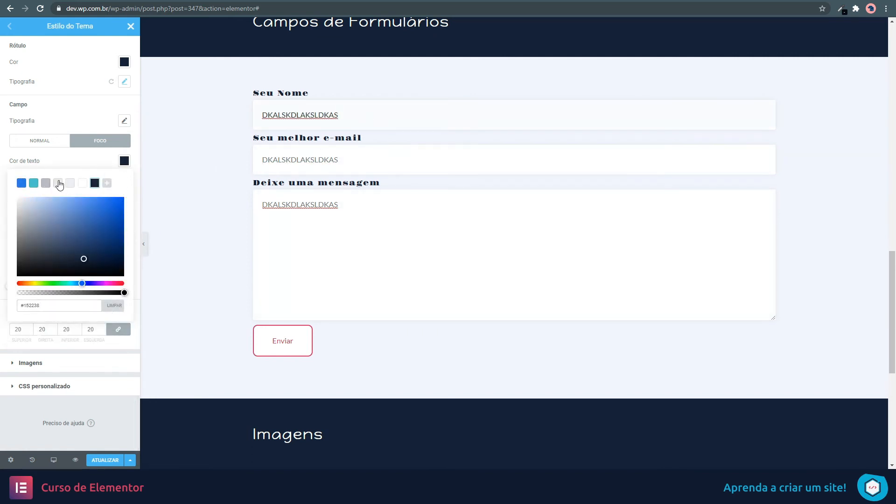
click(33, 183)
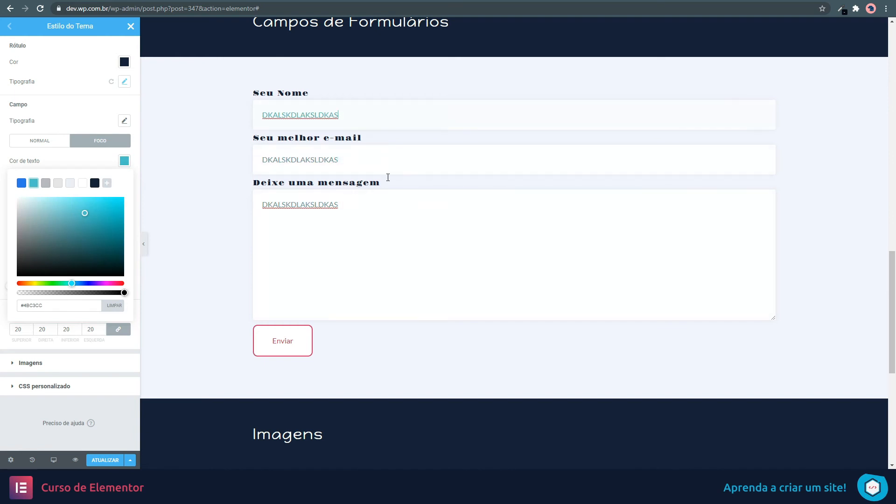
- Set the form fields' focus transition duration to about 1179 ms, test it in the fields, then return to their normal-state styles
click(400, 159)
click(400, 114)
click(91, 157)
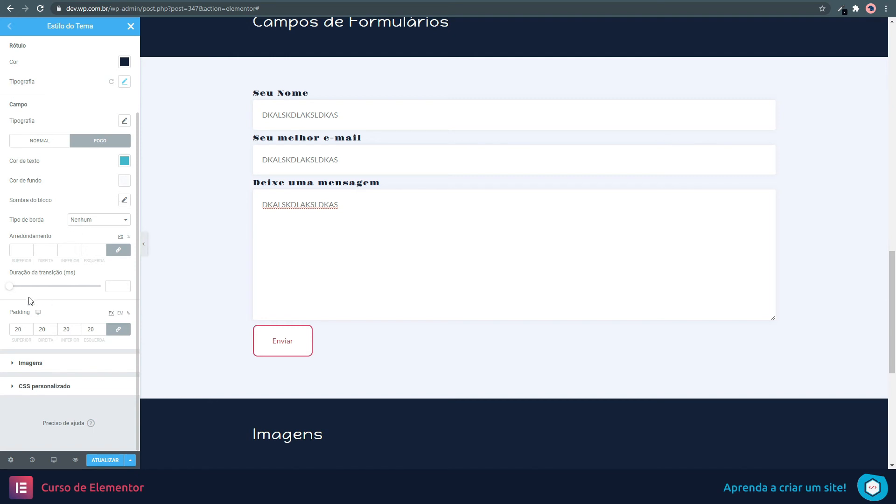
drag(11, 286, 47, 288)
click(386, 212)
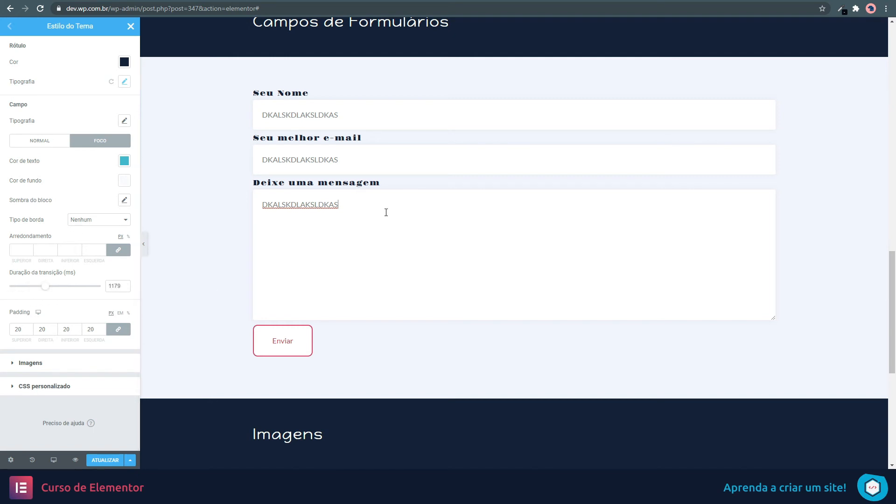
click(377, 164)
click(379, 207)
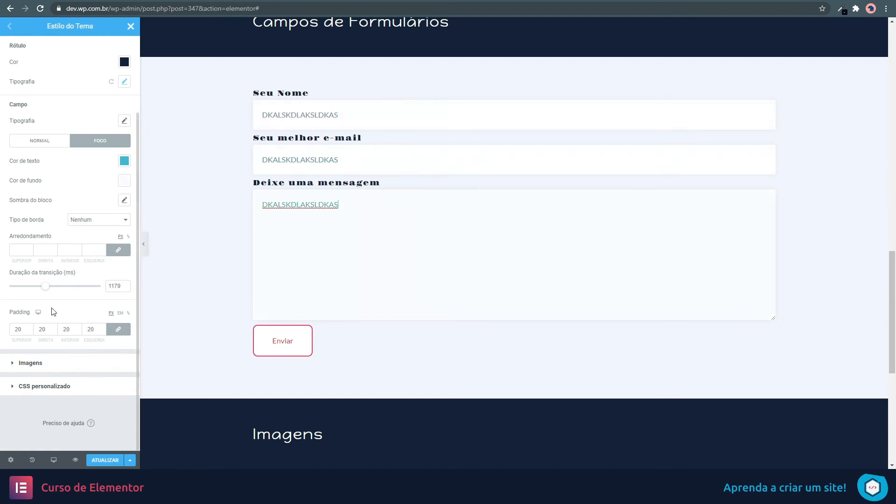
click(48, 143)
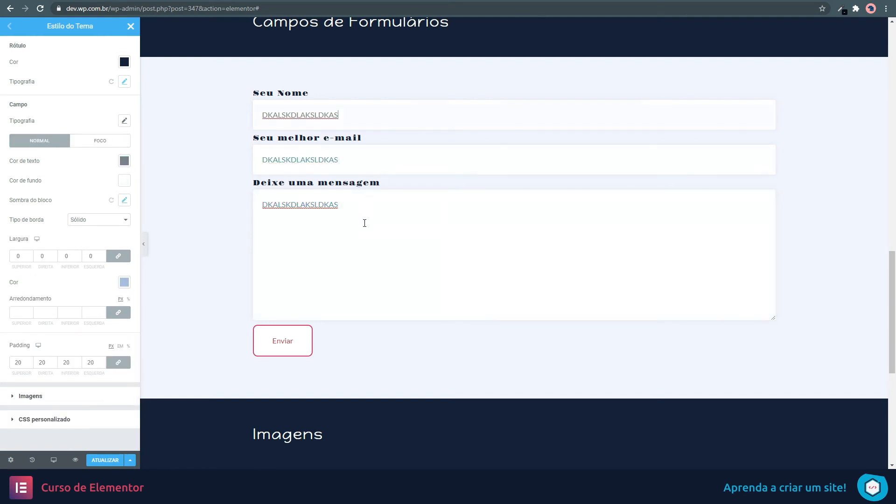
- Open the theme's image styles, compare the normal and hover options, and set the normal-state border type to solid
scroll(345, 220, down, 2)
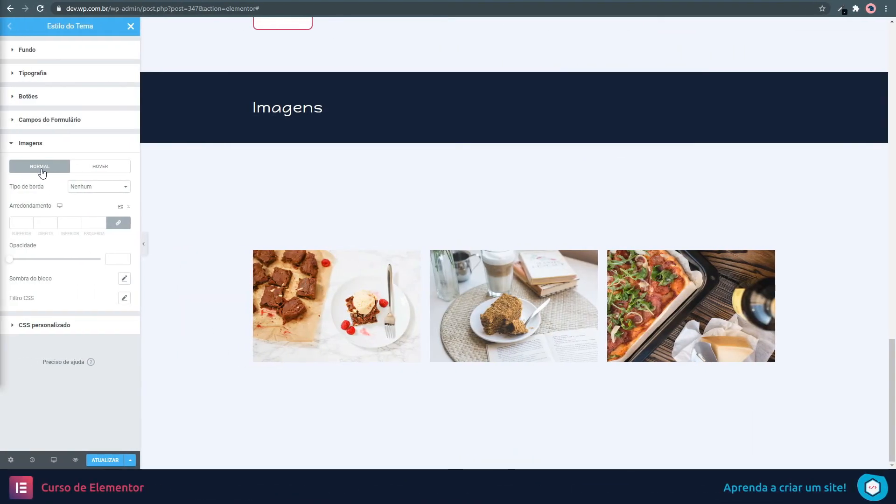
click(96, 167)
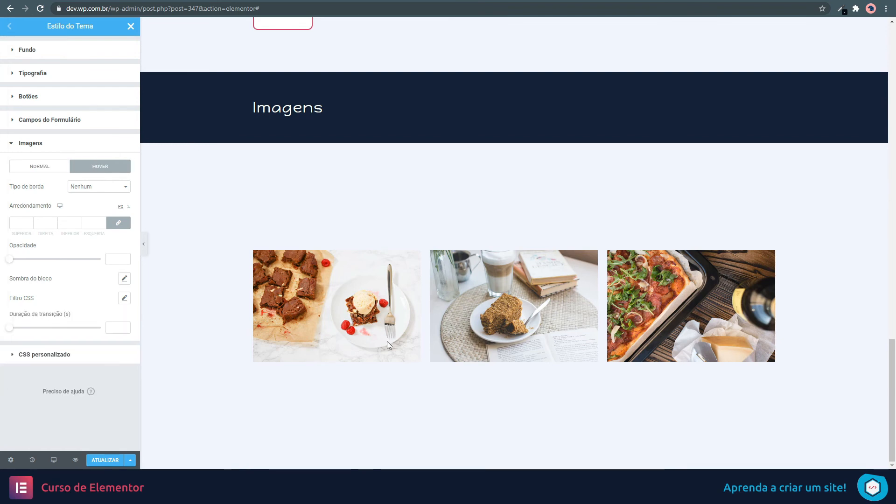
click(43, 167)
click(21, 220)
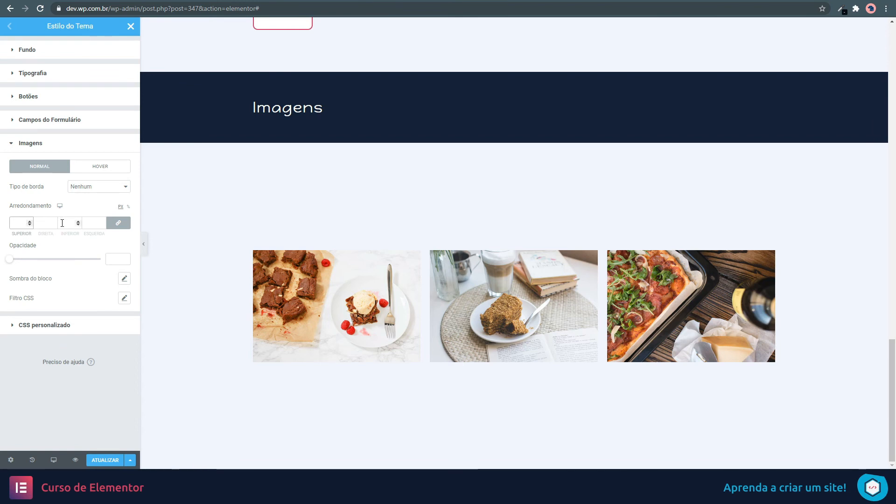
click(74, 189)
click(86, 204)
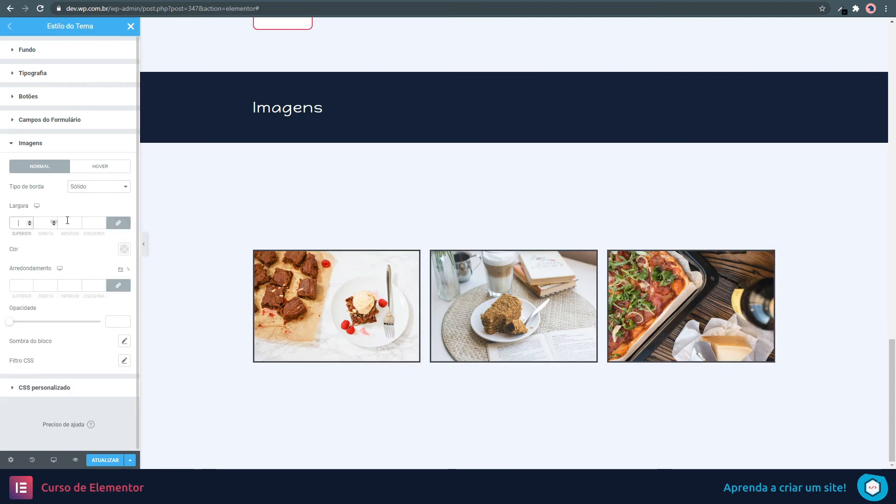
- Try the saved turquoise and blue swatches for the images' border color, then set it to light gray #CCCCCC
click(123, 249)
drag(61, 303, 22, 295)
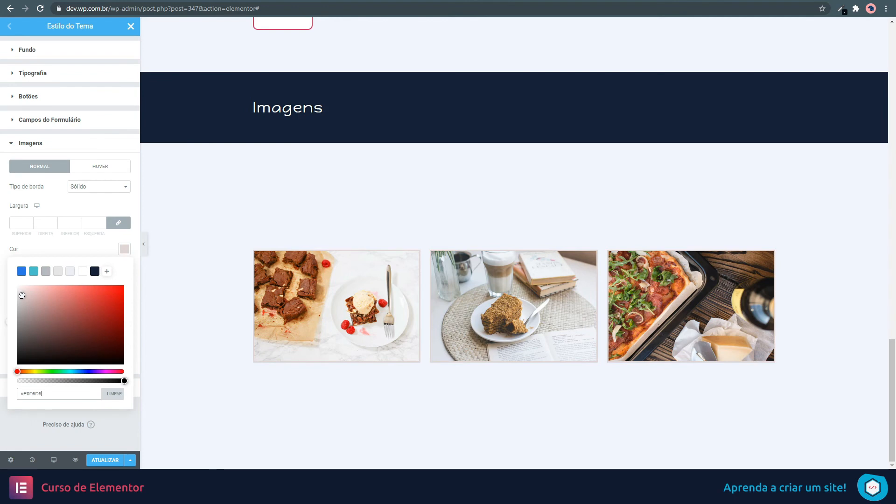
click(34, 272)
click(21, 272)
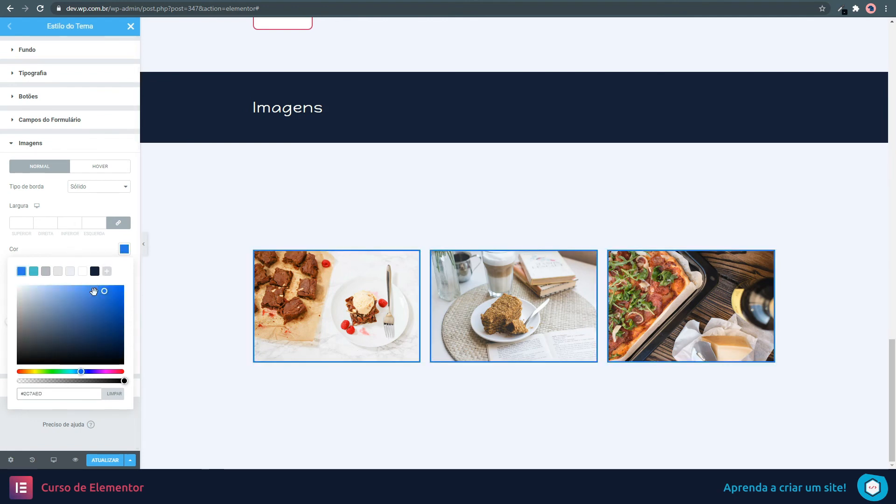
drag(94, 291, 11, 303)
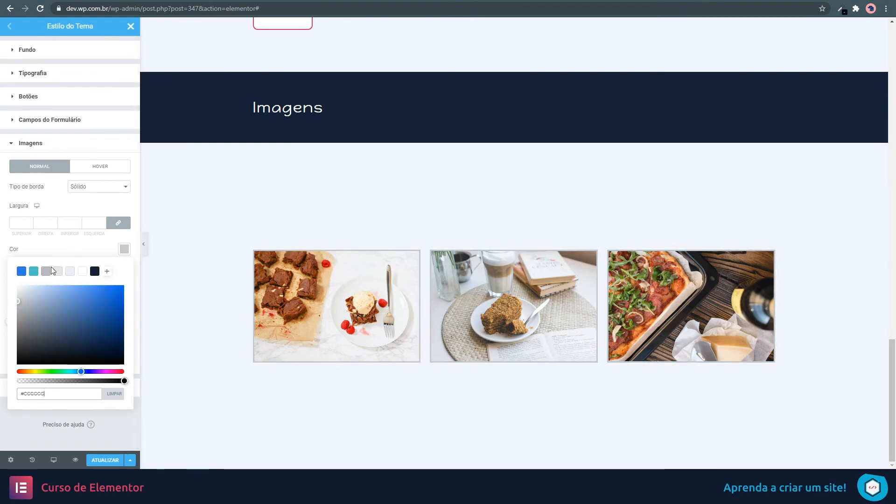
click(54, 251)
- Try wider linked border widths on the images, then set all four sides to 3 px
click(18, 224)
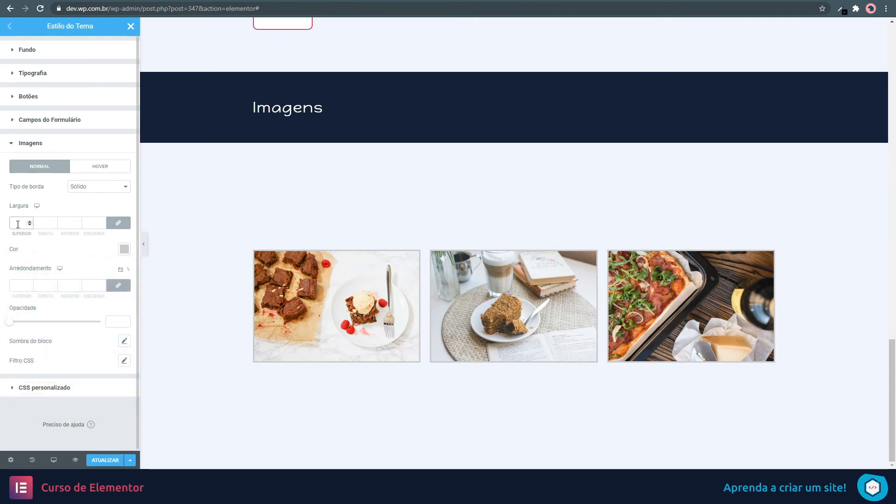
key(Up)
key(Up)
key(Up)
key(Up)
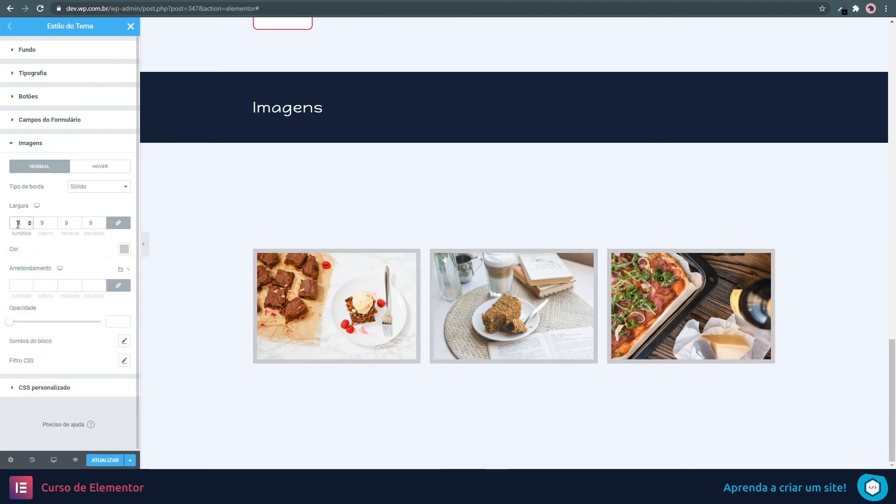
key(Down)
key(Down)
key(Down)
key(Down)
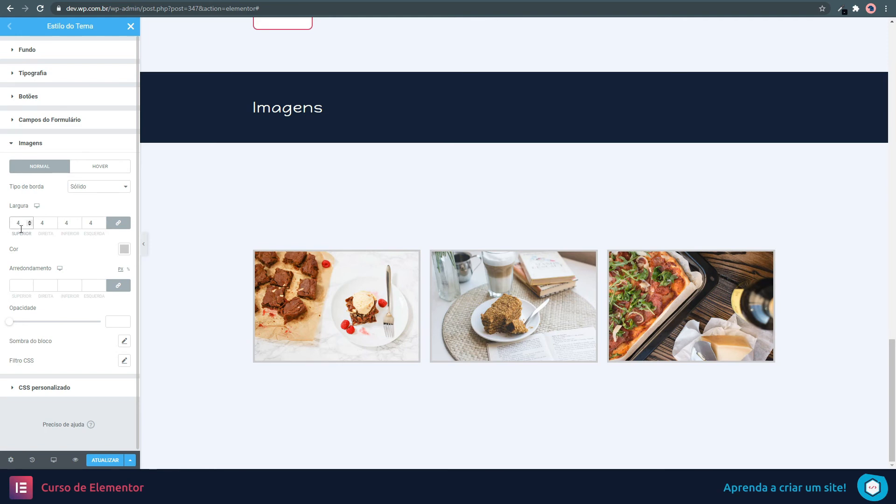
- Try a 20 px corner radius on the images, then set all four corners to 10 px
click(18, 286)
text(20)
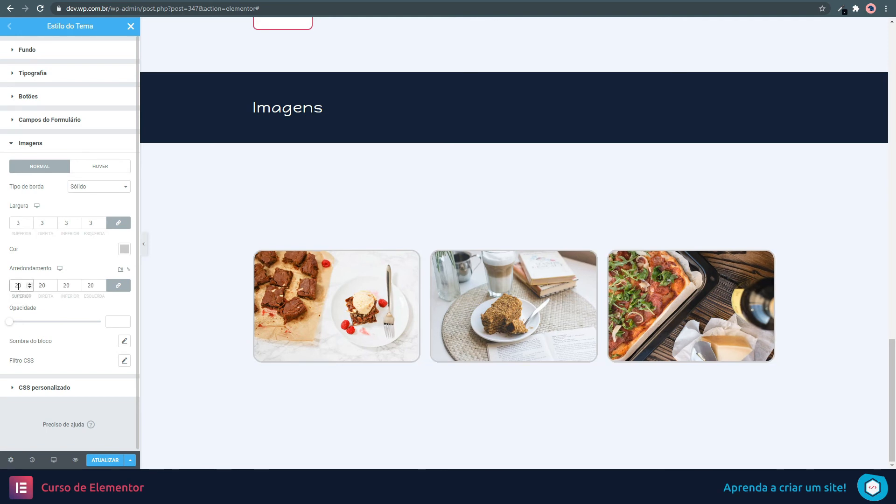
double_click(19, 286)
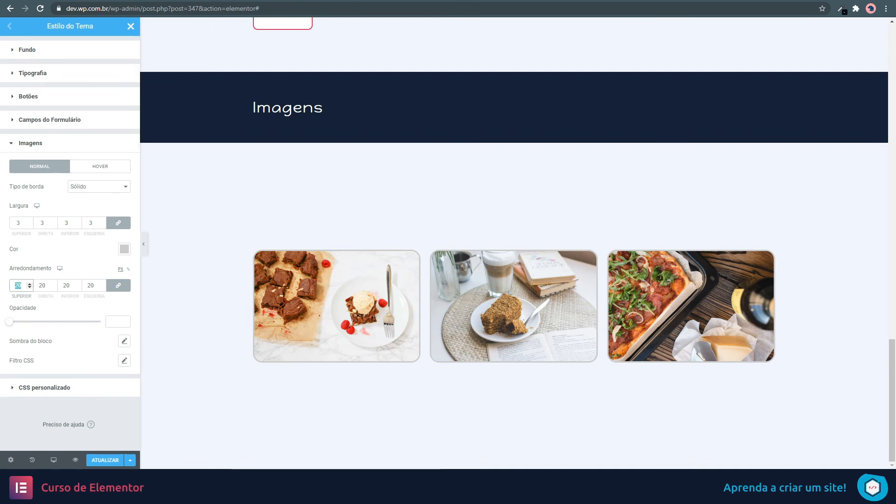
text(10)
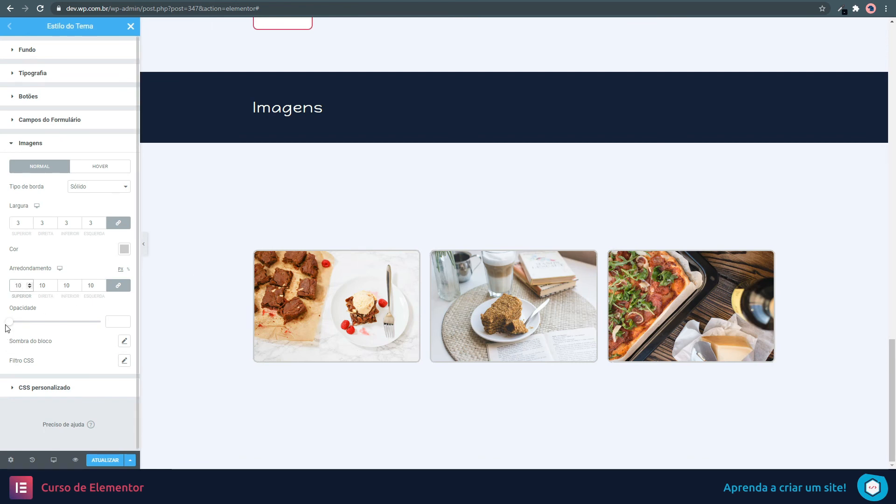
- Try an opacity of 0.17 on the normal-state images, then clear the value
mouse_move(9, 327)
mouse_down()
mouse_move(35, 328)
mouse_move(12, 327)
mouse_up()
drag(121, 322, 85, 322)
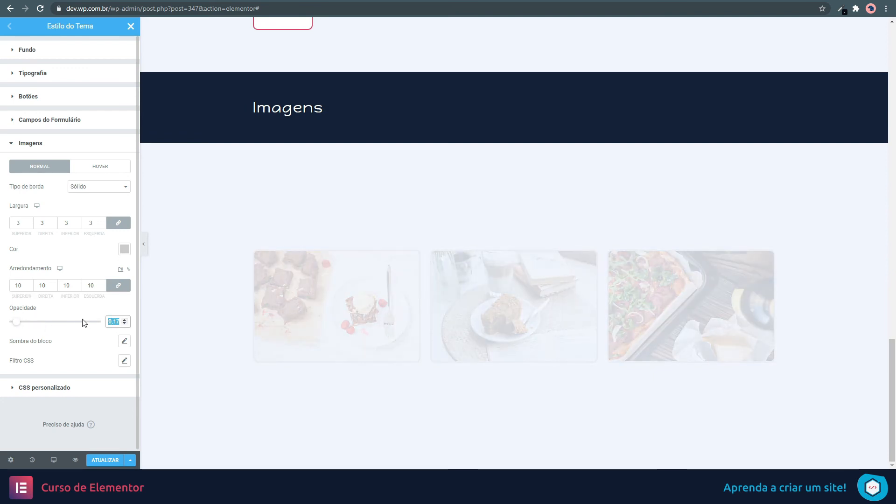
key(BackSpace)
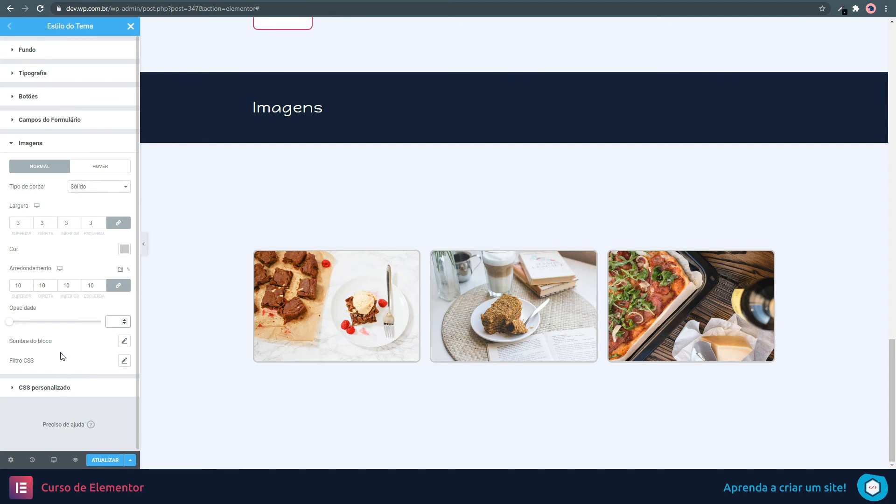
- Try the blur control in the images' normal-state CSS filter, then reset the filter to default
click(123, 362)
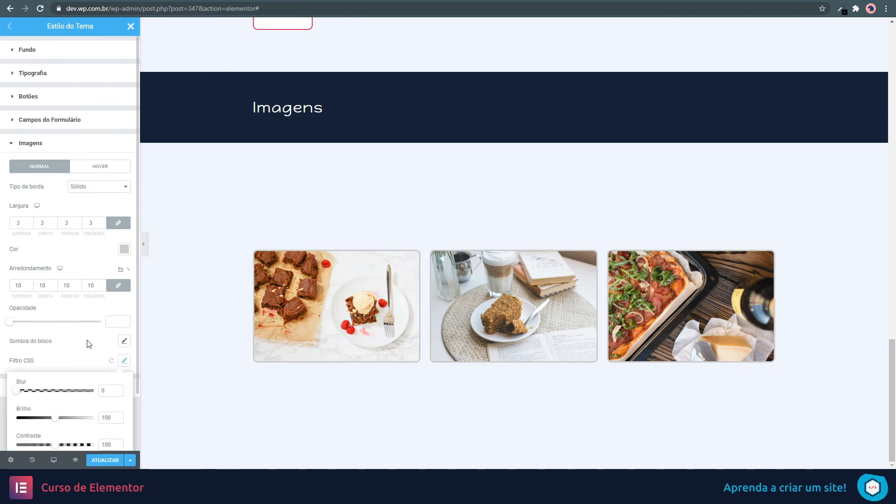
scroll(89, 344, down, 2)
mouse_move(18, 325)
mouse_down()
mouse_move(57, 329)
mouse_move(6, 325)
mouse_up()
click(114, 304)
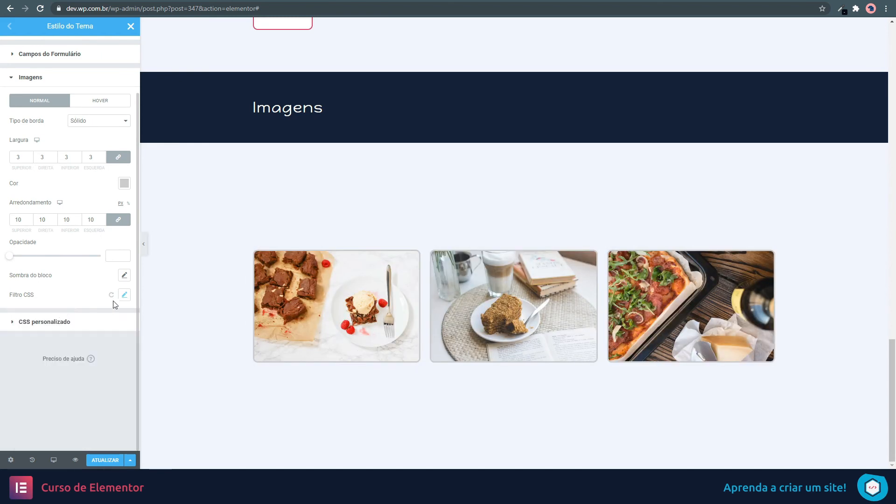
click(112, 295)
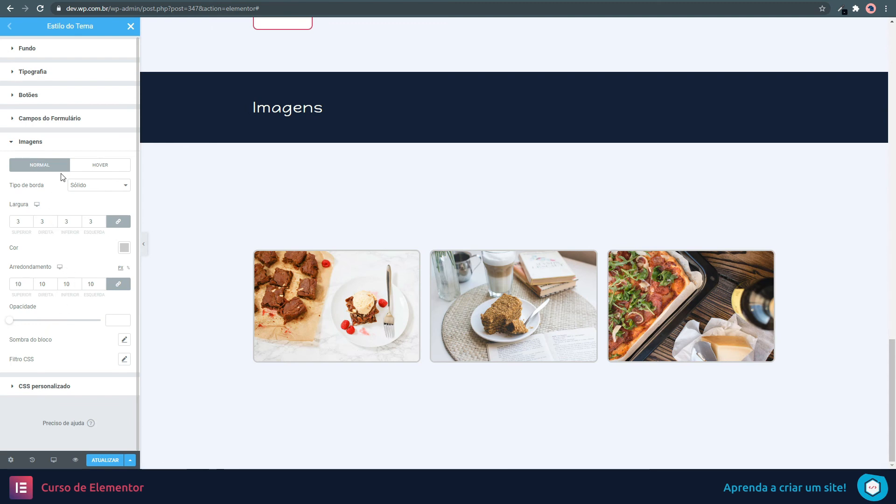
- Set the images' hover-state opacity to 0.8 and their transition duration to 0.3 s
click(92, 168)
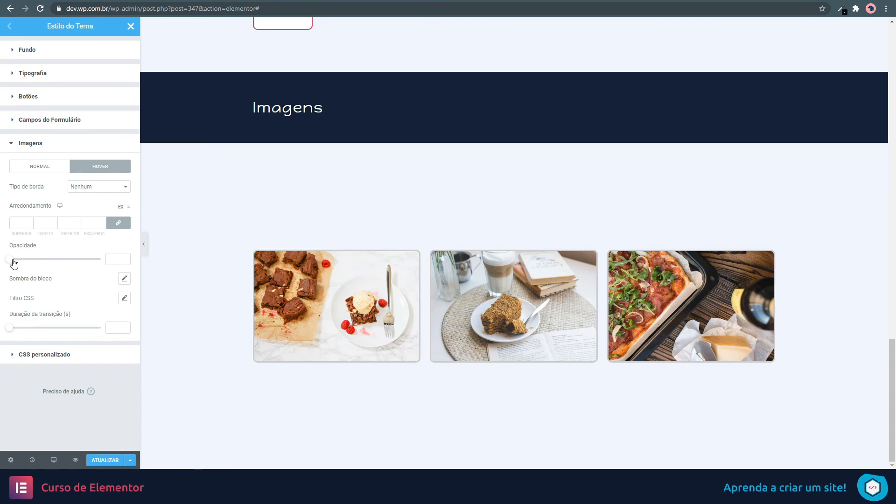
drag(13, 261, 73, 259)
drag(73, 260, 69, 259)
drag(9, 327, 58, 327)
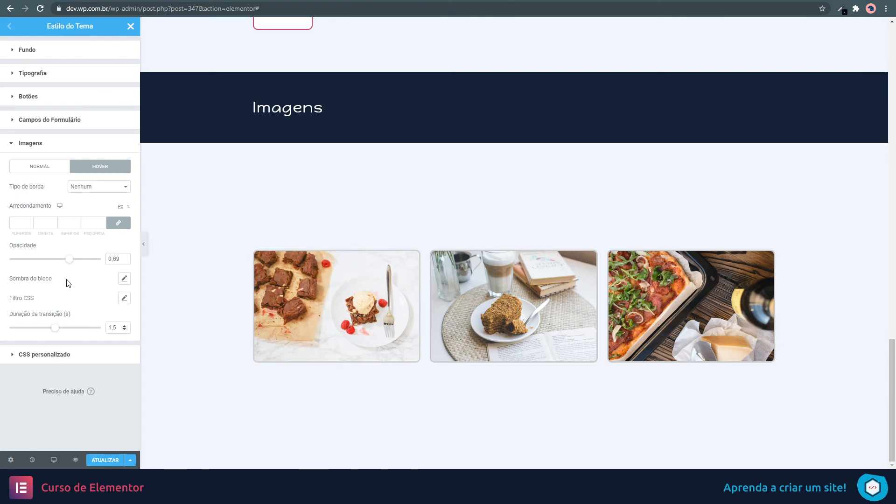
mouse_move(66, 260)
mouse_down()
mouse_move(48, 259)
mouse_move(77, 263)
mouse_up()
drag(41, 329, 27, 328)
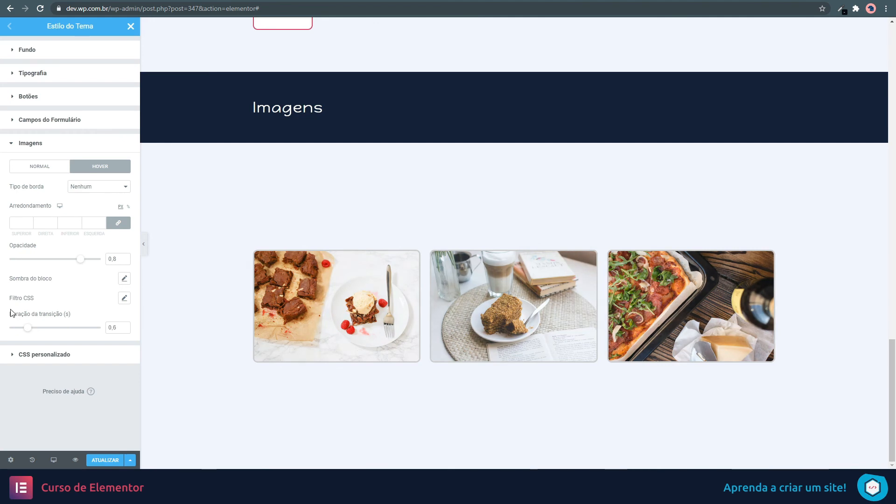
drag(26, 331, 18, 328)
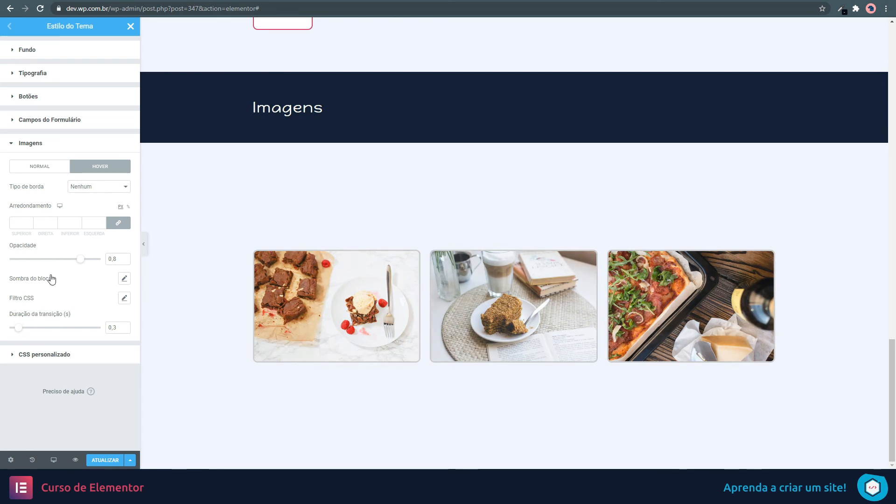
- In the images' hover CSS filter, try contrast 48, restore it to 100, and set the saturation to 23
click(124, 298)
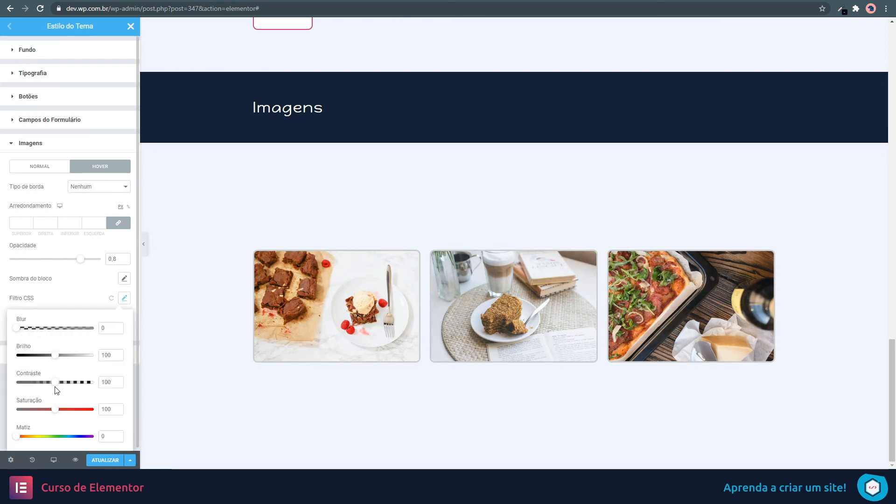
drag(57, 388, 37, 386)
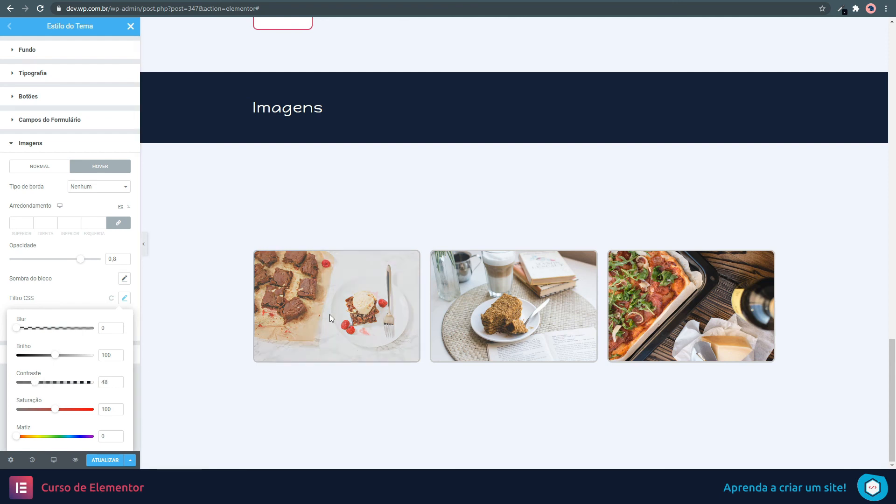
click(114, 381)
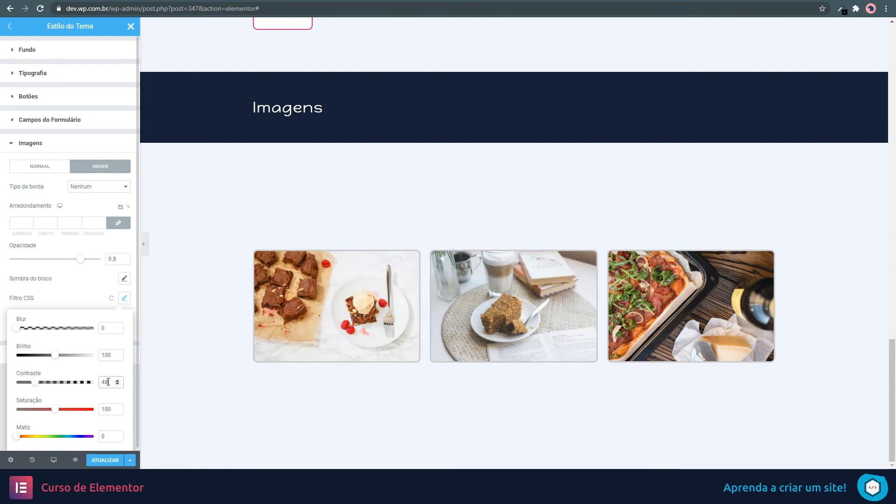
key(BackSpace)
key(BackSpace)
text(102)
drag(114, 383, 25, 406)
text(100)
scroll(63, 401, down, 1)
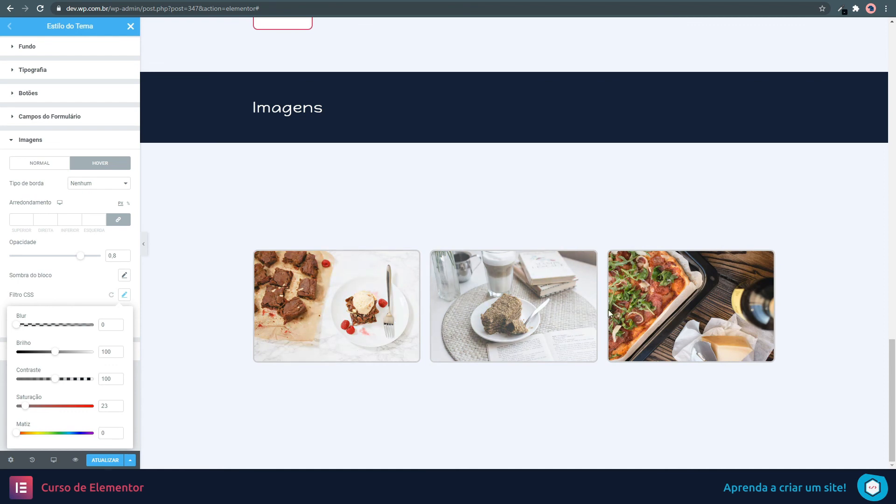
click(415, 210)
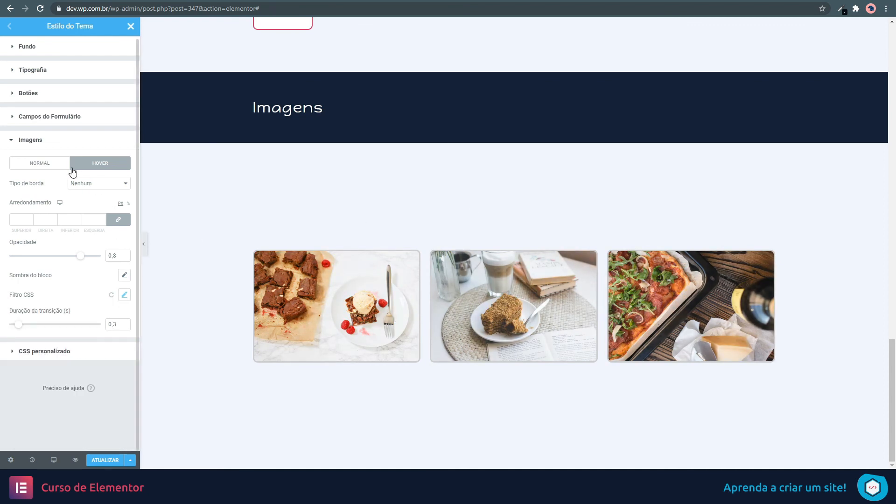
- Return to the images' normal styles, then examine the custom CSS section and the WordPress customizer's additional CSS editor
click(58, 169)
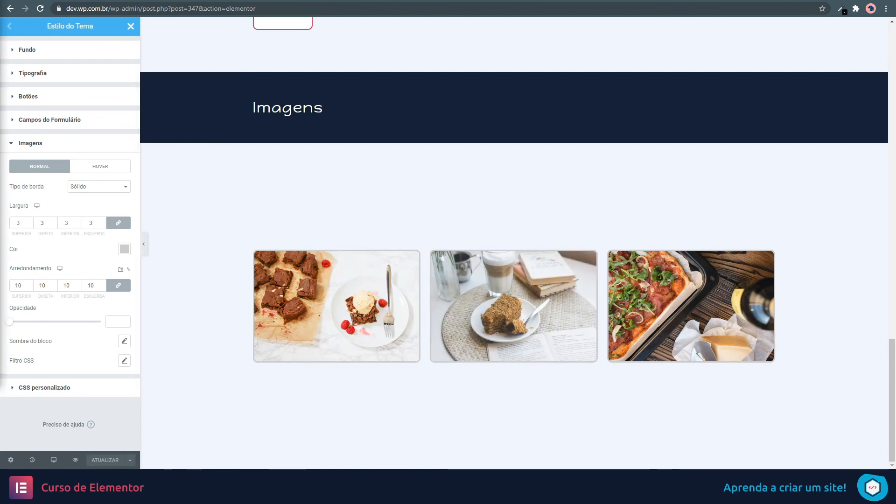
click(88, 387)
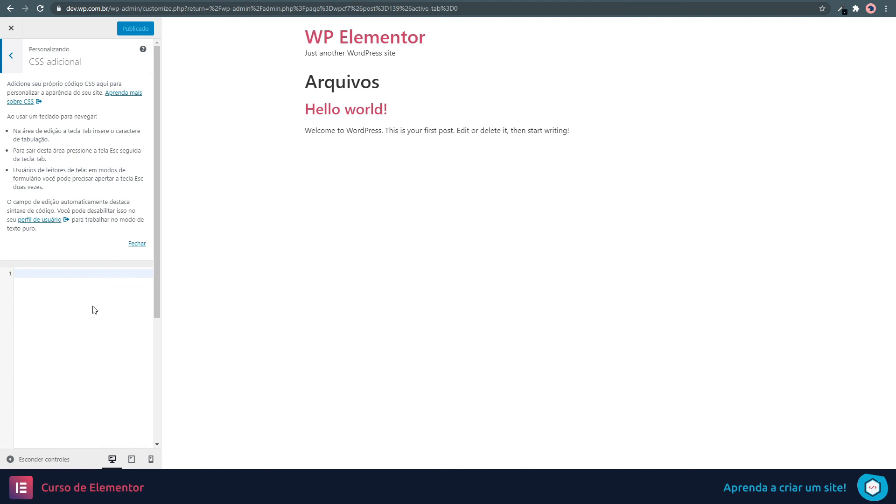
click(135, 330)
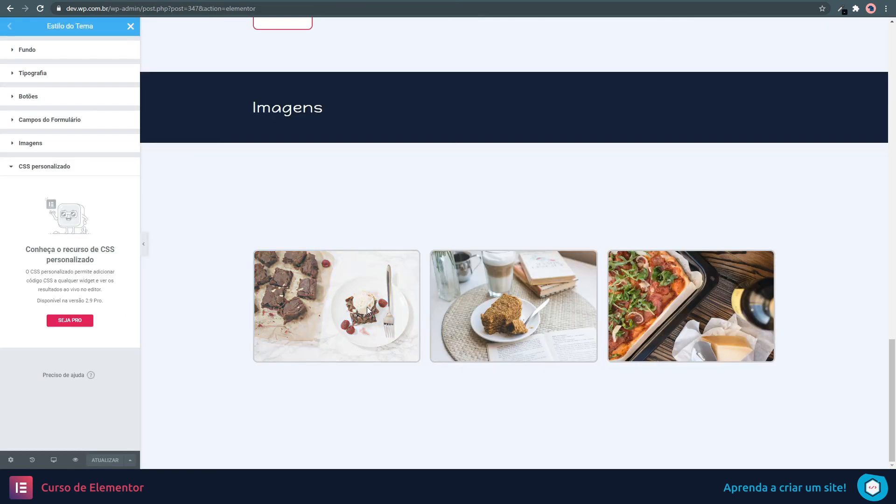
scroll(314, 208, up, 4)
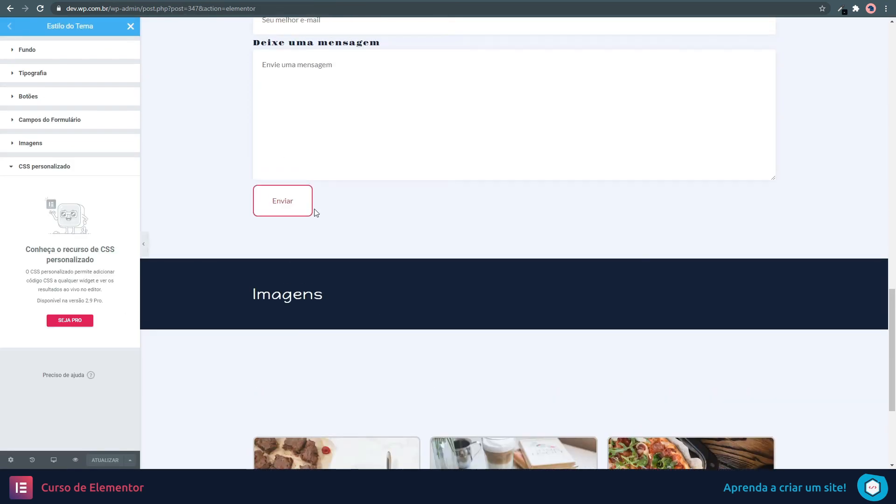